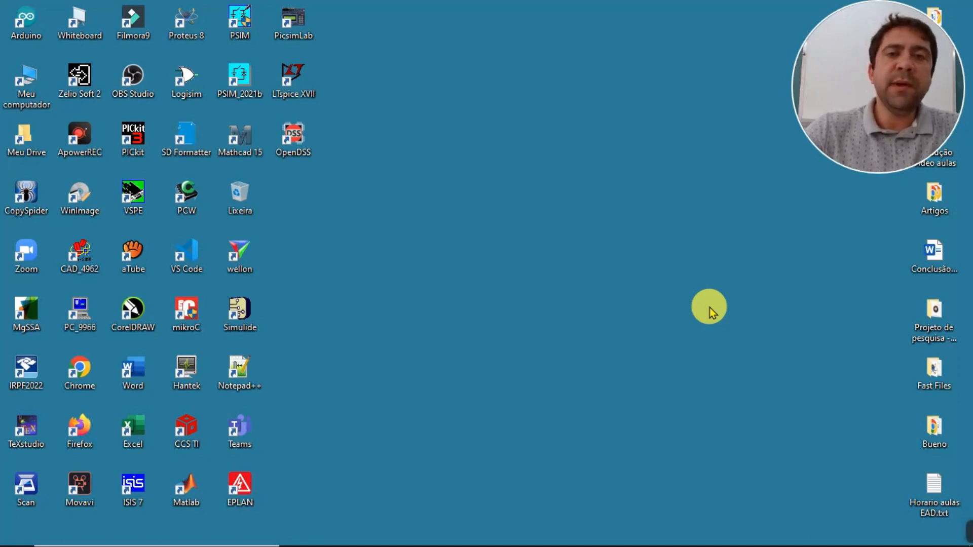
# Launch Proteus 8 and set up a new project named Teste in the Área de Trabalho folder
pyautogui.doubleClick(198, 27)
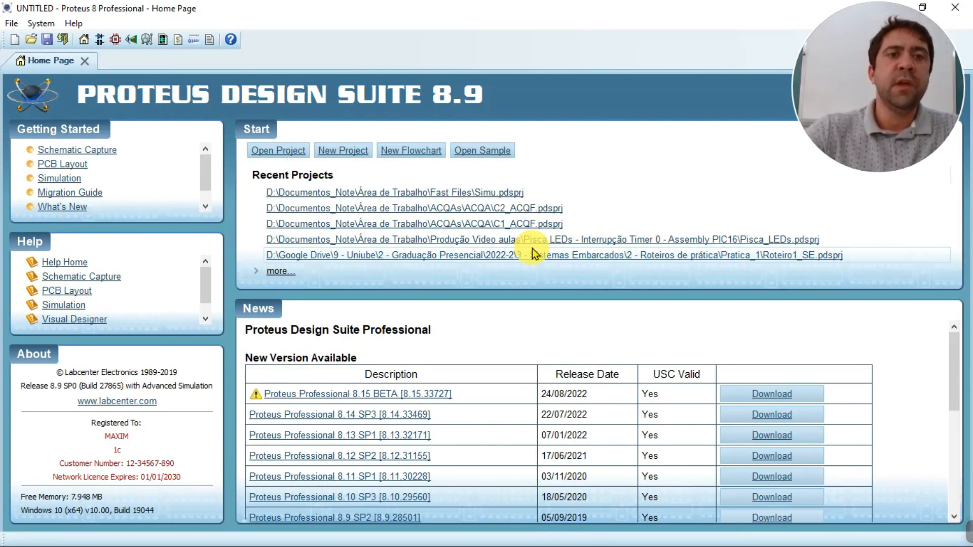
pyautogui.click(347, 154)
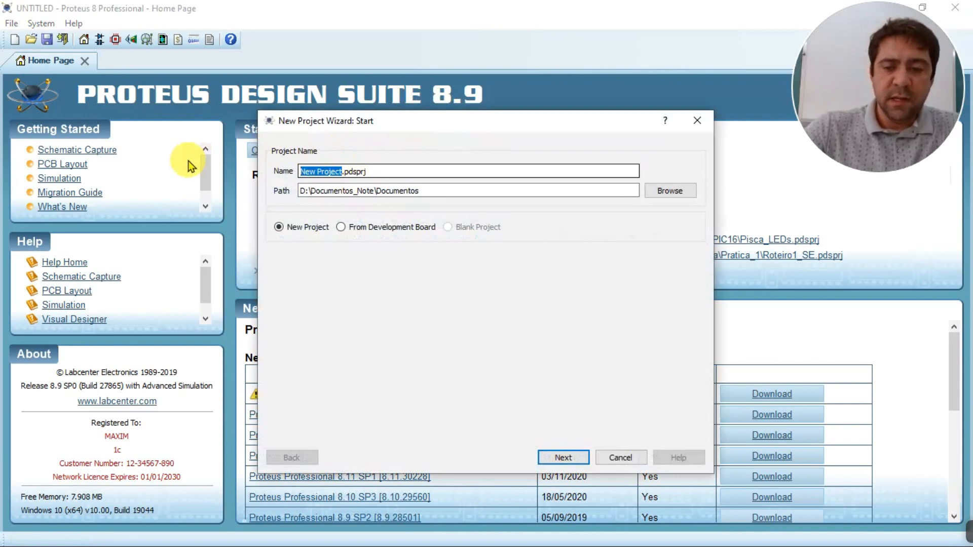
pyautogui.write('Teste')
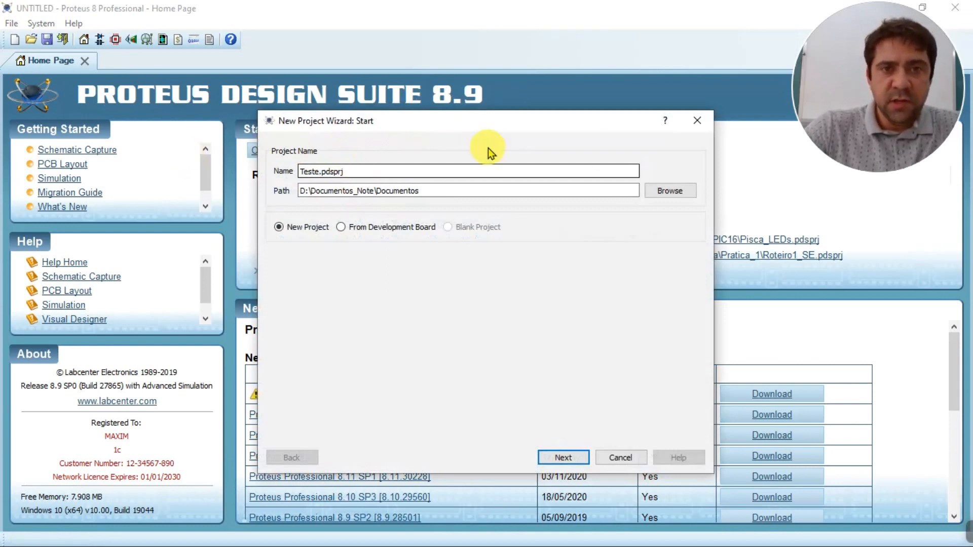
pyautogui.click(671, 193)
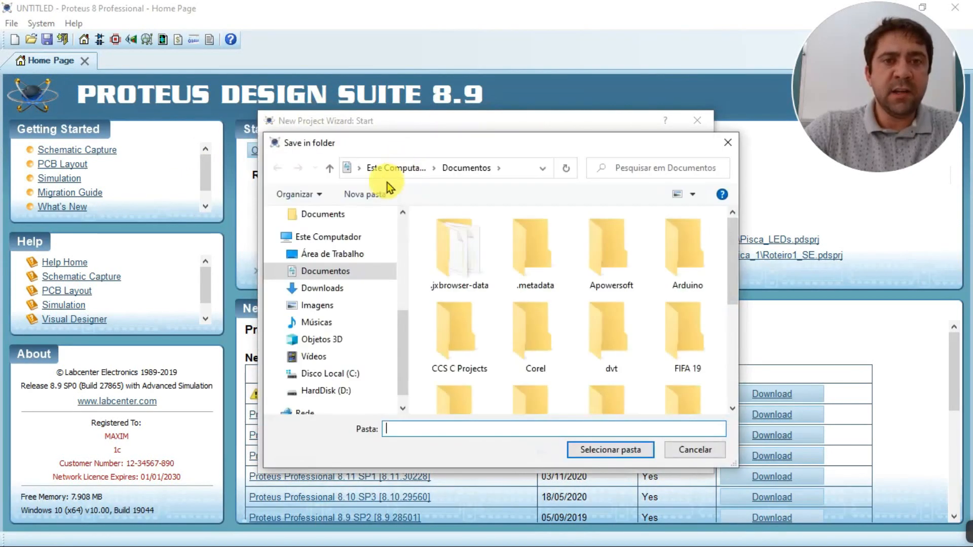
pyautogui.click(321, 256)
pyautogui.click(585, 450)
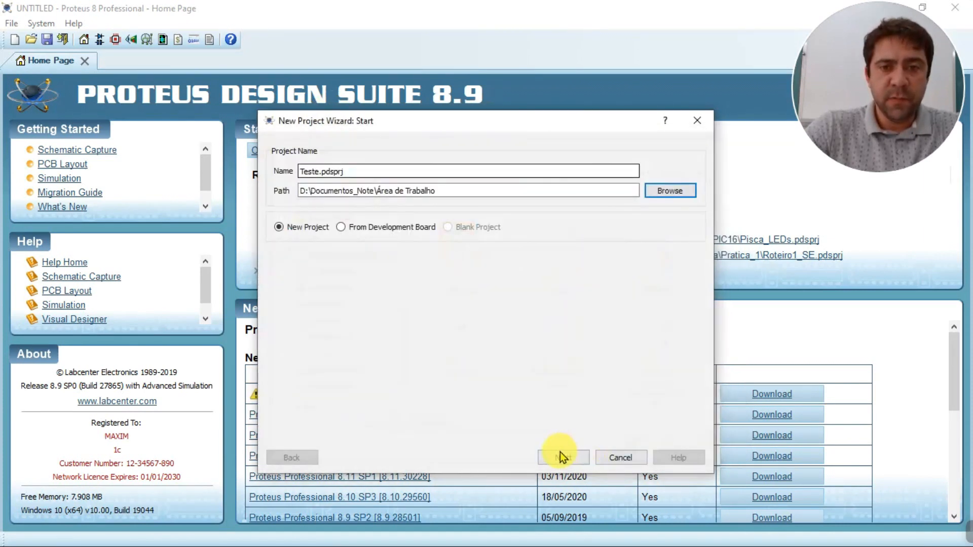
# Create the project with the DEFAULT schematic template, no PCB layout and no firmware project
pyautogui.click(571, 458)
pyautogui.click(570, 458)
pyautogui.click(570, 458)
pyautogui.click(571, 457)
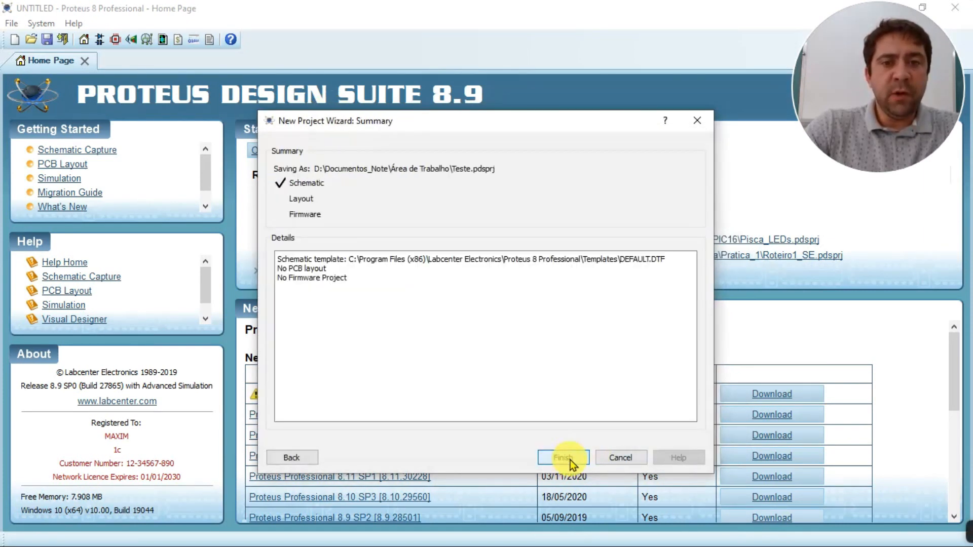
pyautogui.click(571, 457)
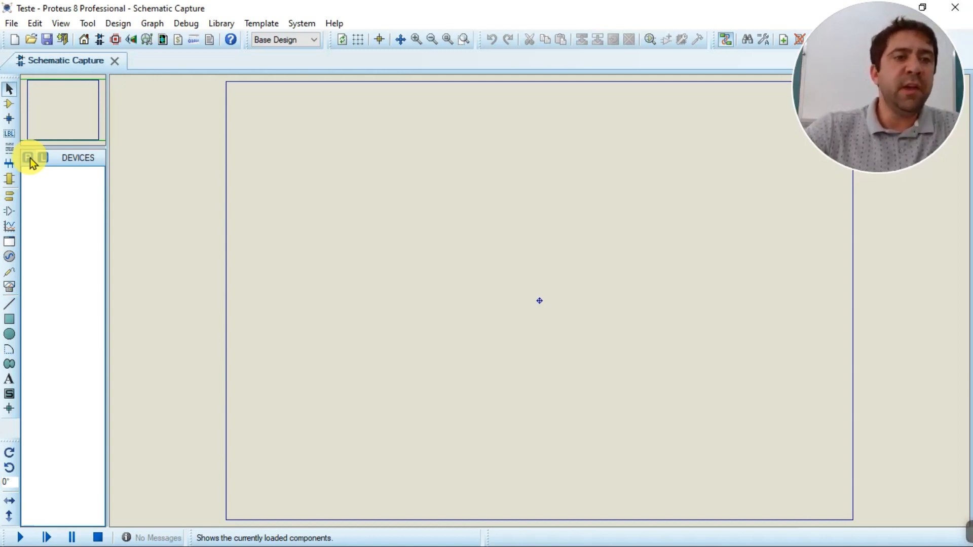
# Search the component library for "source" and browse the matching devices
pyautogui.click(9, 104)
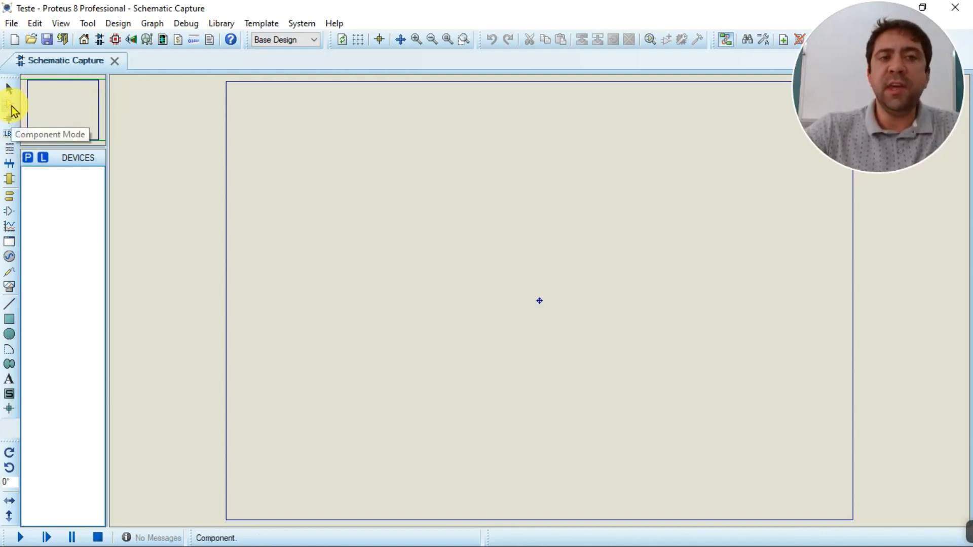
pyautogui.click(27, 157)
pyautogui.moveTo(184, 89); pyautogui.dragTo(196, 51)
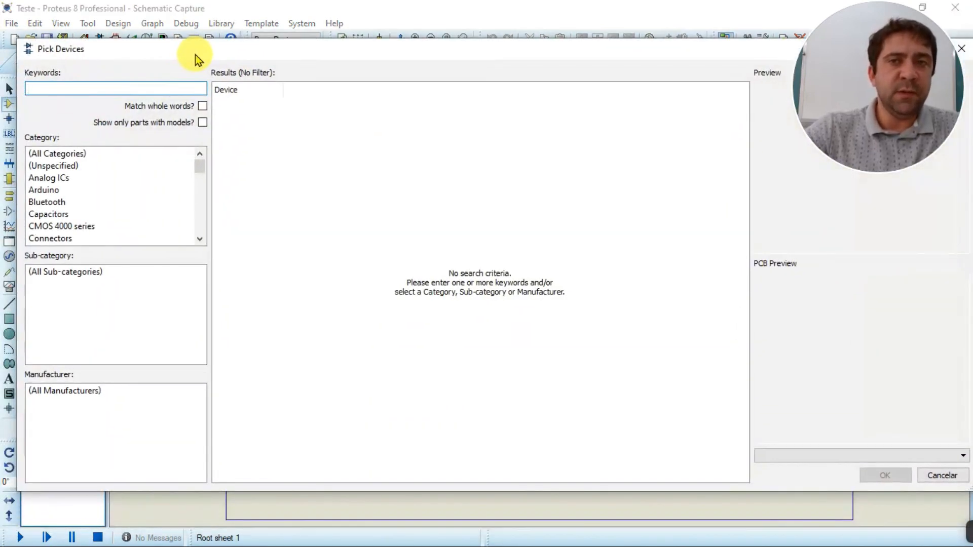
pyautogui.write('source')
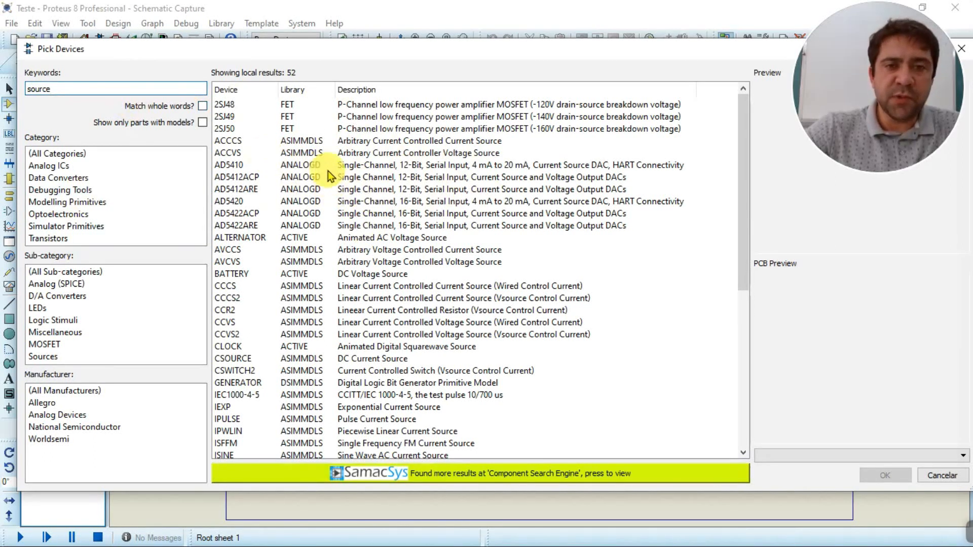
pyautogui.scroll(-5, 343, 182)
pyautogui.scroll(-2, 343, 182)
pyautogui.scroll(8, 348, 187)
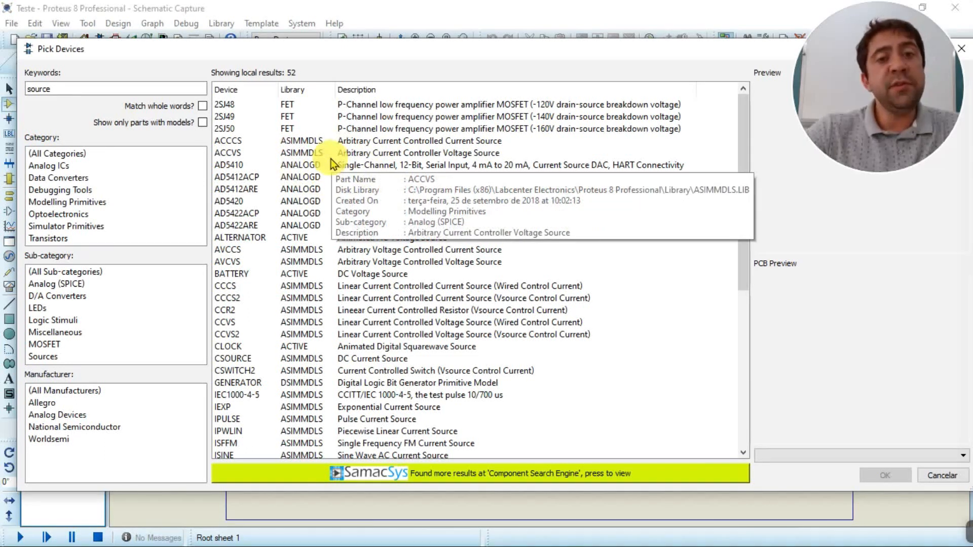
pyautogui.scroll(-7, 331, 173)
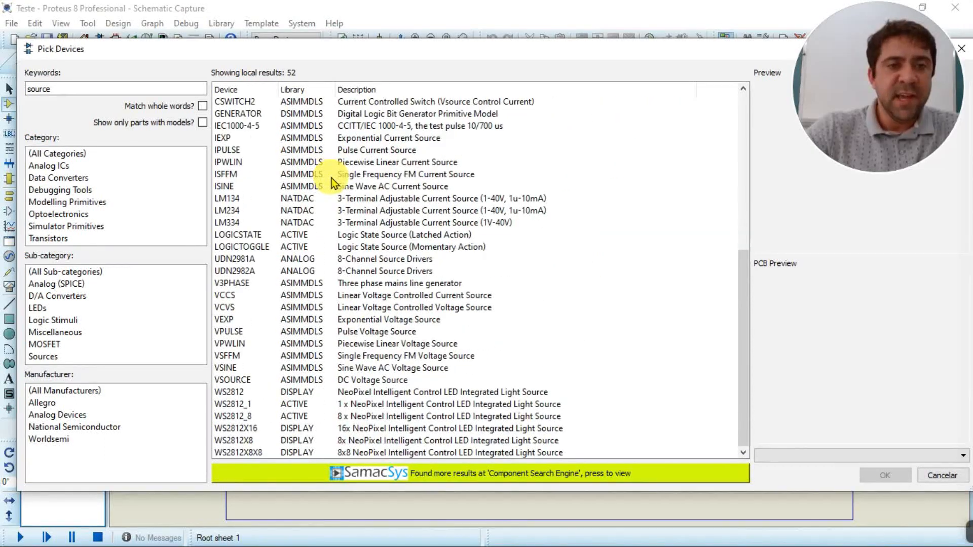
# Preview the symbols of the VSOURCE DC voltage source and the VSINE sine wave AC voltage source
pyautogui.click(242, 380)
pyautogui.moveTo(533, 57); pyautogui.dragTo(401, 34)
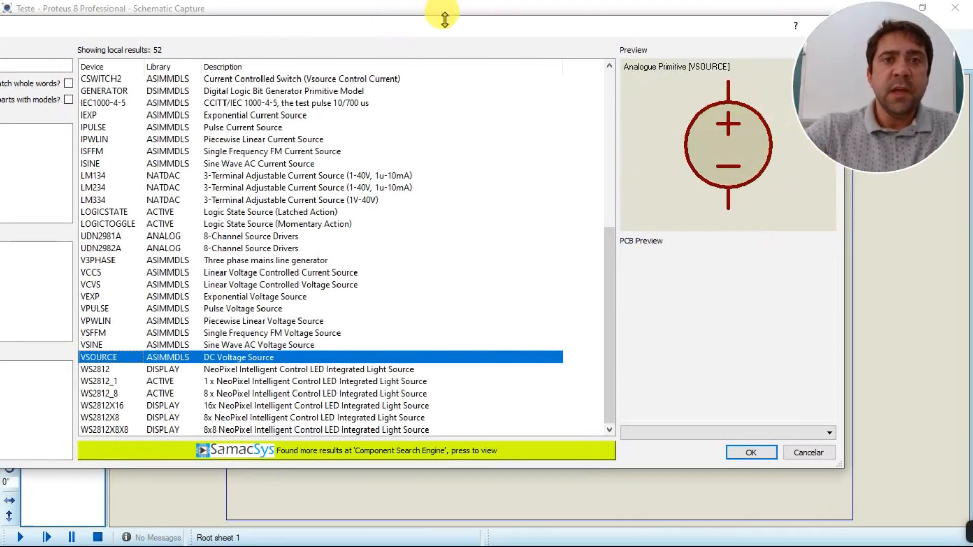
pyautogui.click(107, 345)
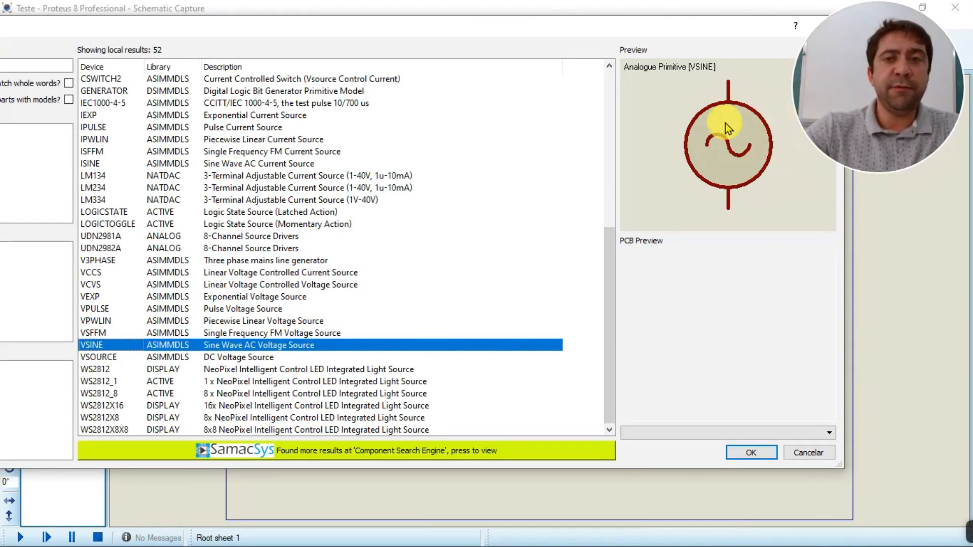
pyautogui.click(99, 358)
pyautogui.click(91, 346)
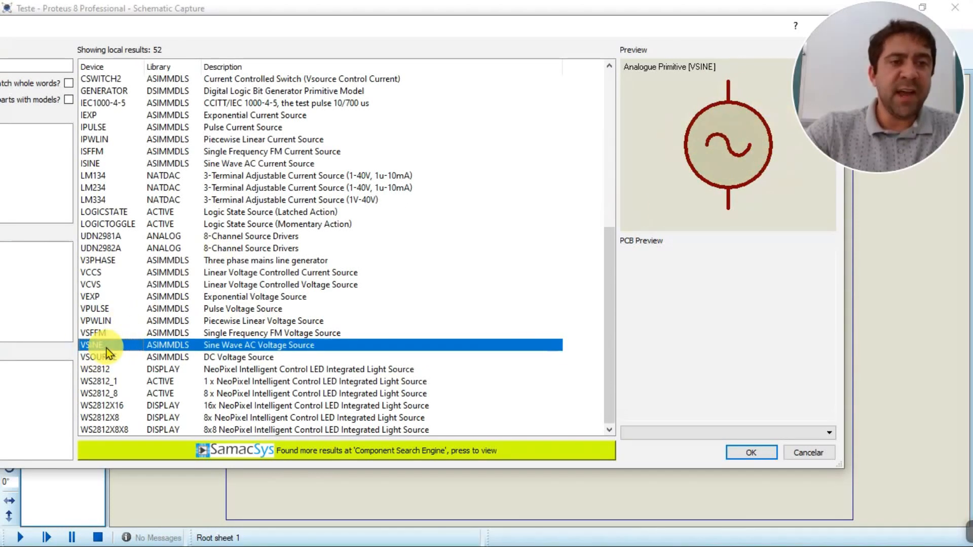
# Add the VCVS voltage-controlled voltage source and the VCCS voltage-controlled current source to the project's device list
pyautogui.click(92, 287)
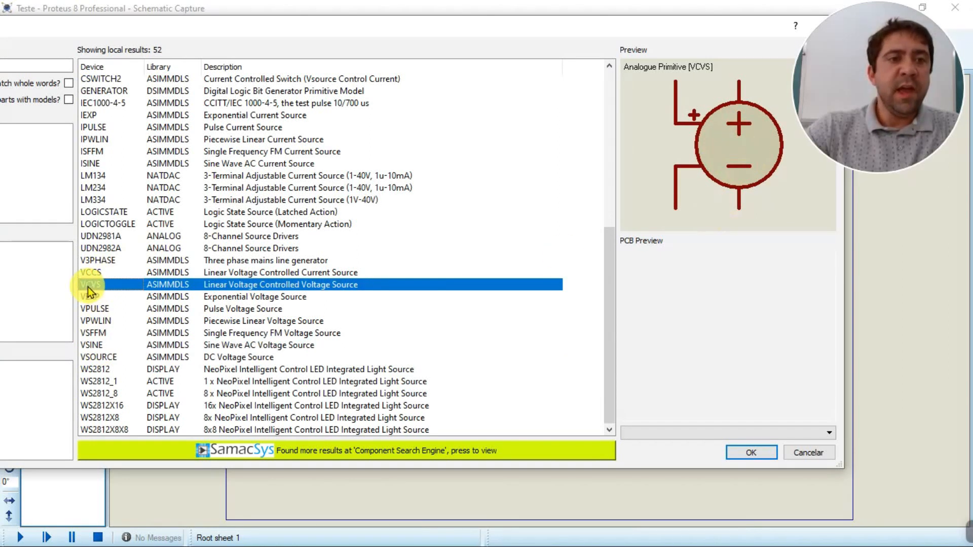
pyautogui.click(91, 273)
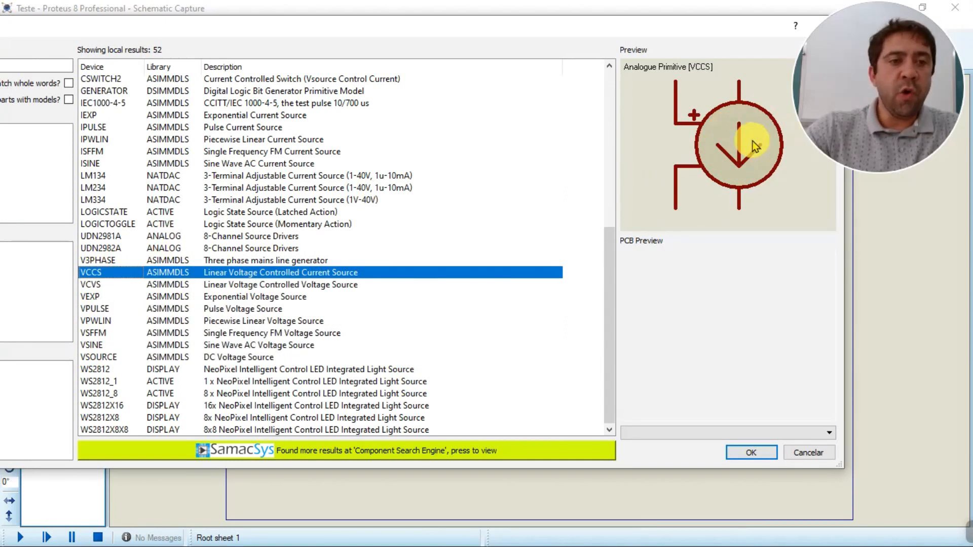
pyautogui.click(88, 284)
pyautogui.click(87, 273)
pyautogui.click(90, 287)
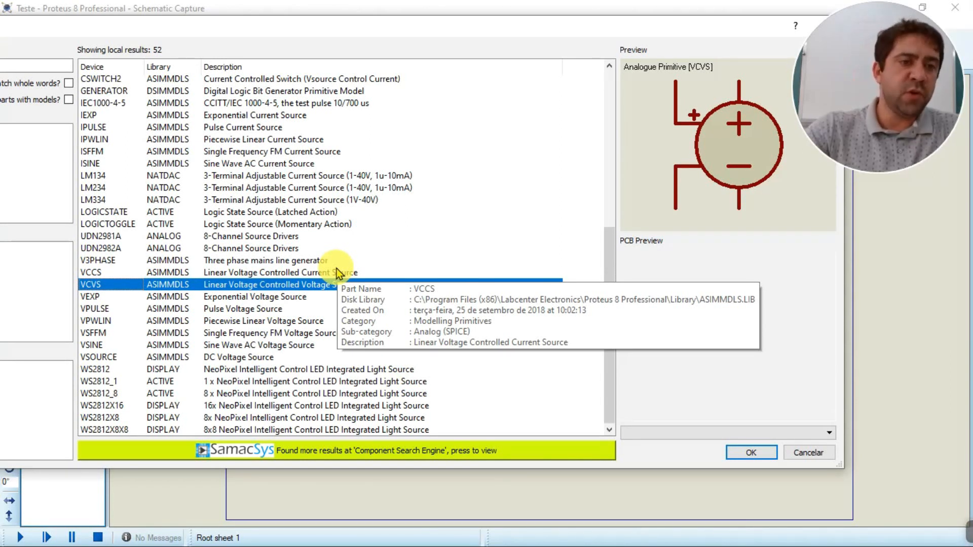
pyautogui.click(96, 272)
# Search the library for "pot", add the POT-HG interactive potentiometer to the device list, and close the device picker
pyautogui.moveTo(227, 31); pyautogui.dragTo(392, 28)
pyautogui.moveTo(198, 24); pyautogui.dragTo(260, 26)
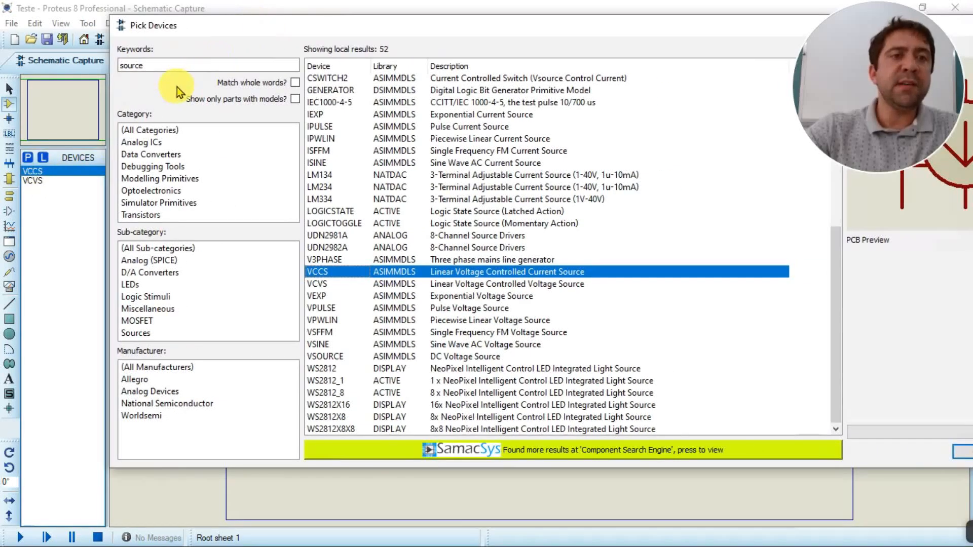
pyautogui.click(167, 66)
pyautogui.moveTo(178, 66); pyautogui.dragTo(51, 64)
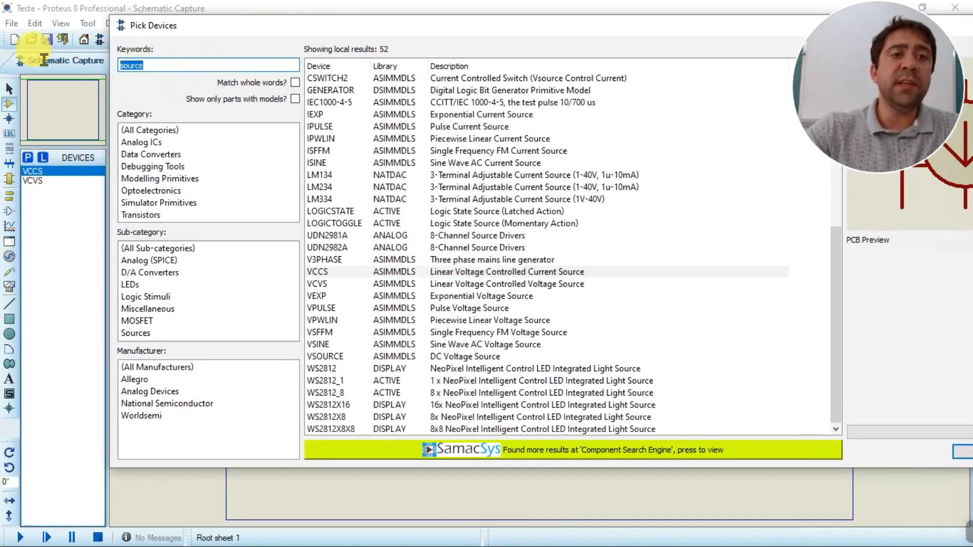
pyautogui.write('pot')
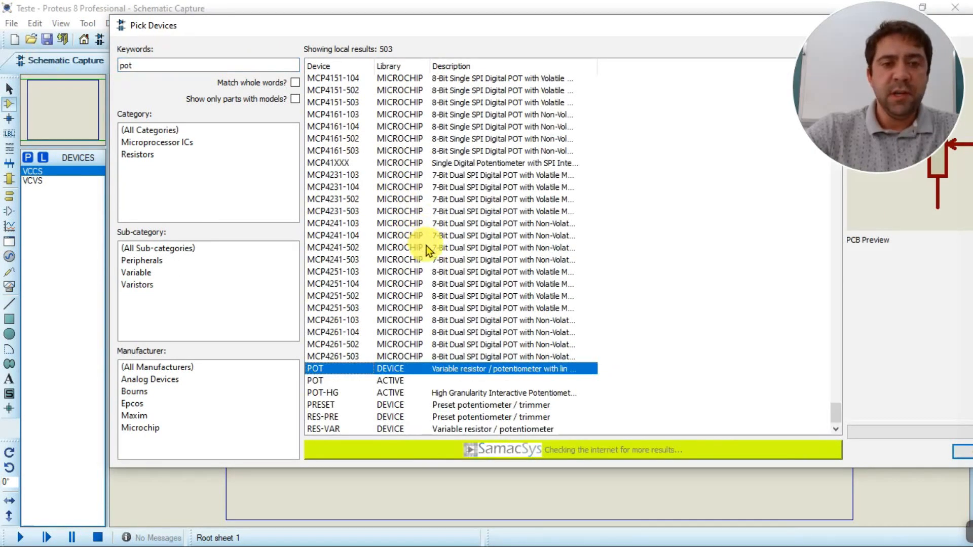
pyautogui.click(321, 381)
pyautogui.moveTo(569, 26); pyautogui.dragTo(524, 111)
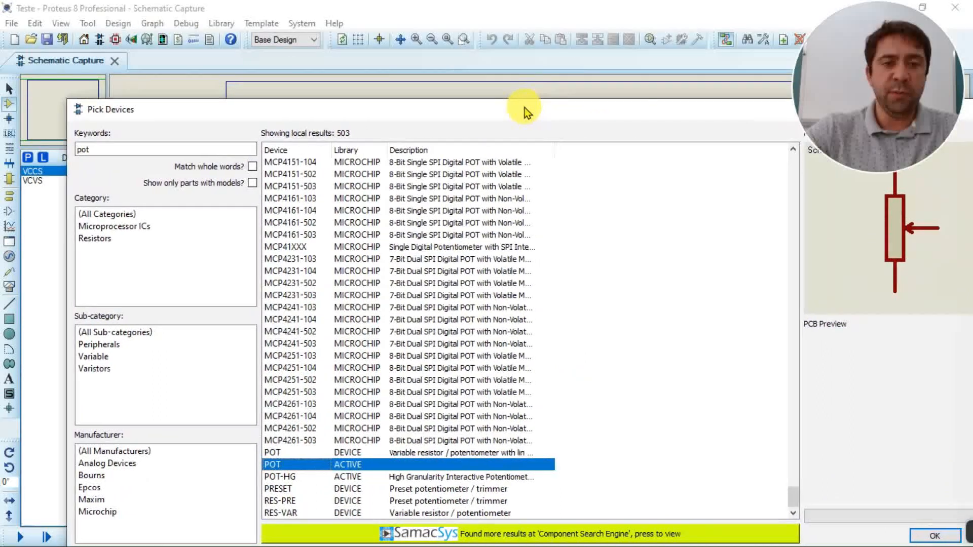
pyautogui.click(273, 452)
pyautogui.click(276, 477)
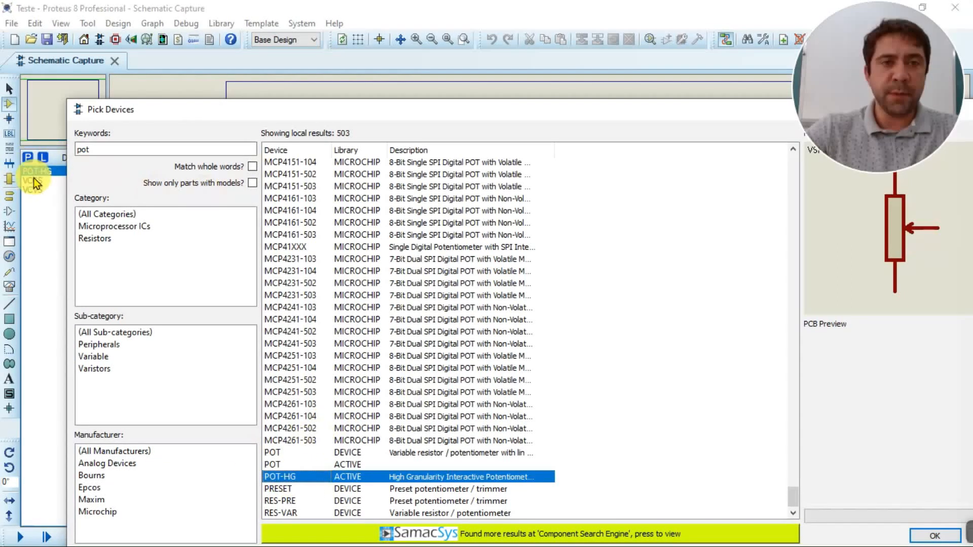
pyautogui.click(157, 150)
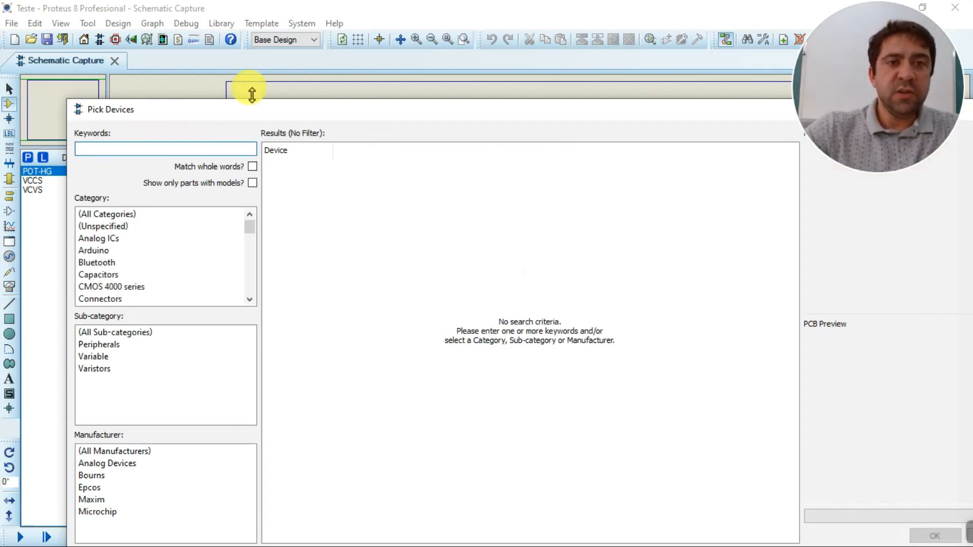
pyautogui.doubleClick(389, 109)
pyautogui.click(752, 170)
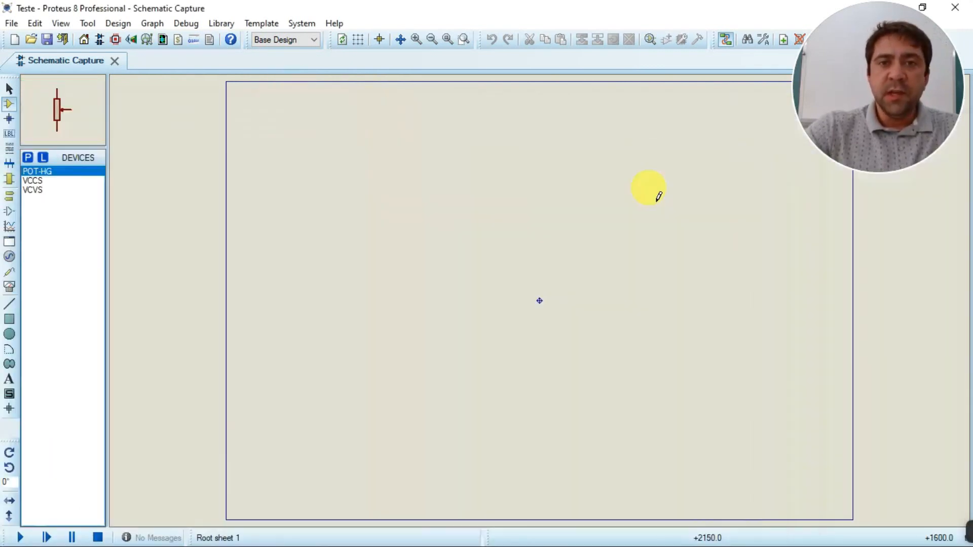
# Place one VCVS voltage-controlled voltage source in the upper-left area of the schematic sheet
pyautogui.scroll(1, 541, 295)
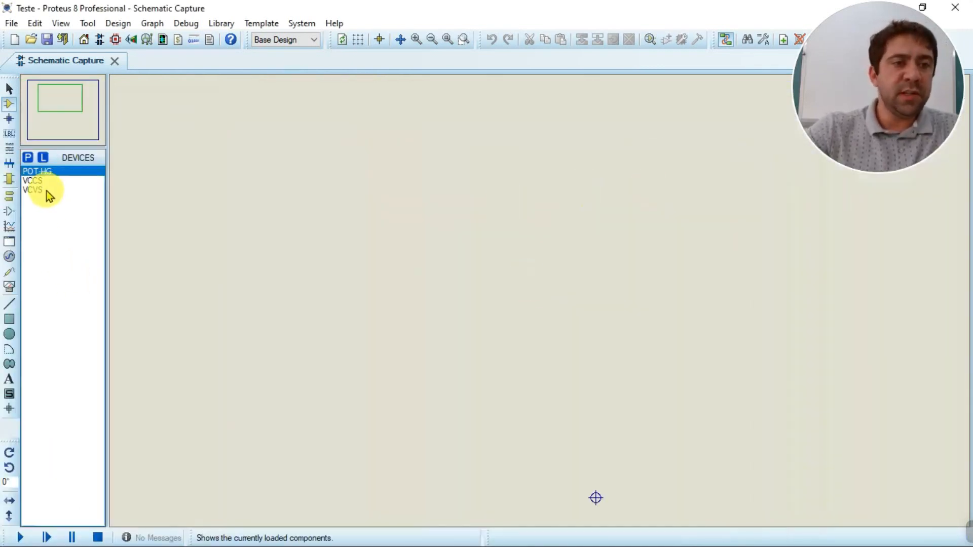
pyautogui.click(32, 191)
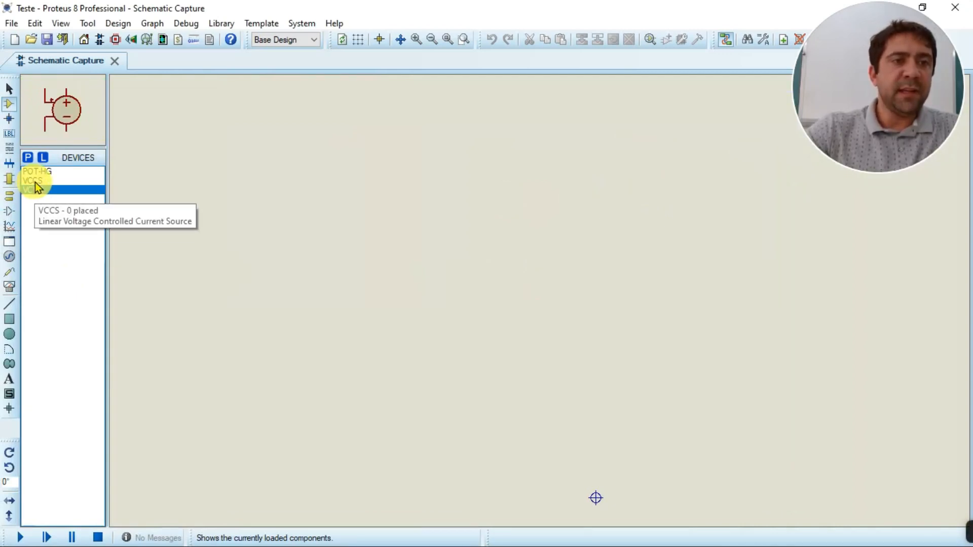
pyautogui.click(321, 196)
pyautogui.click(348, 226)
pyautogui.scroll(2, 350, 228)
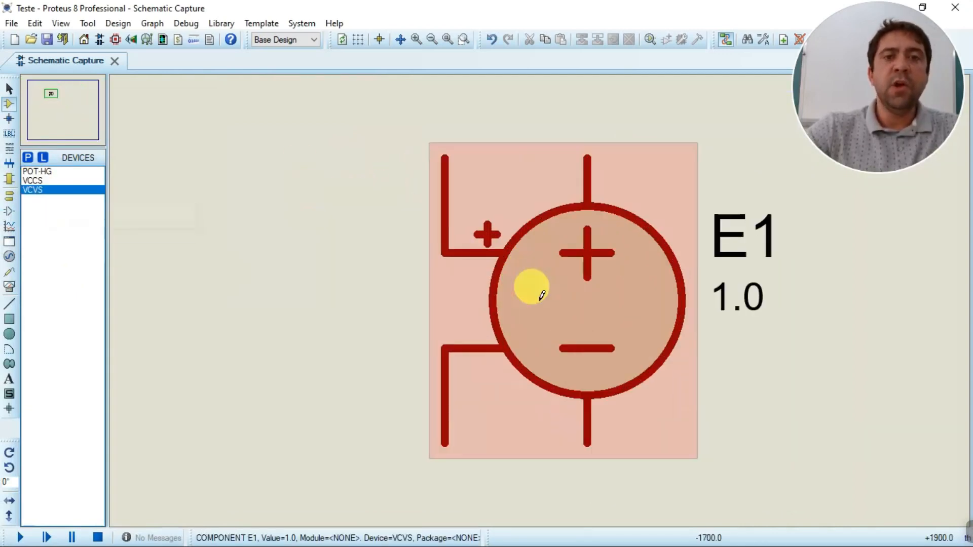
pyautogui.scroll(-3, 604, 312)
pyautogui.scroll(2, 542, 295)
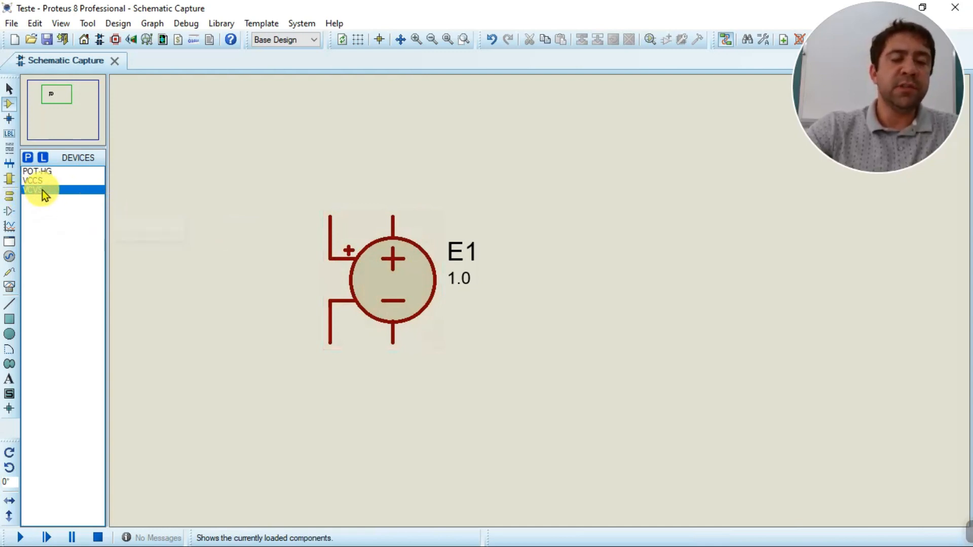
# Inspect the Voltage Gain property of the placed VCVS source without changing it
pyautogui.doubleClick(373, 278)
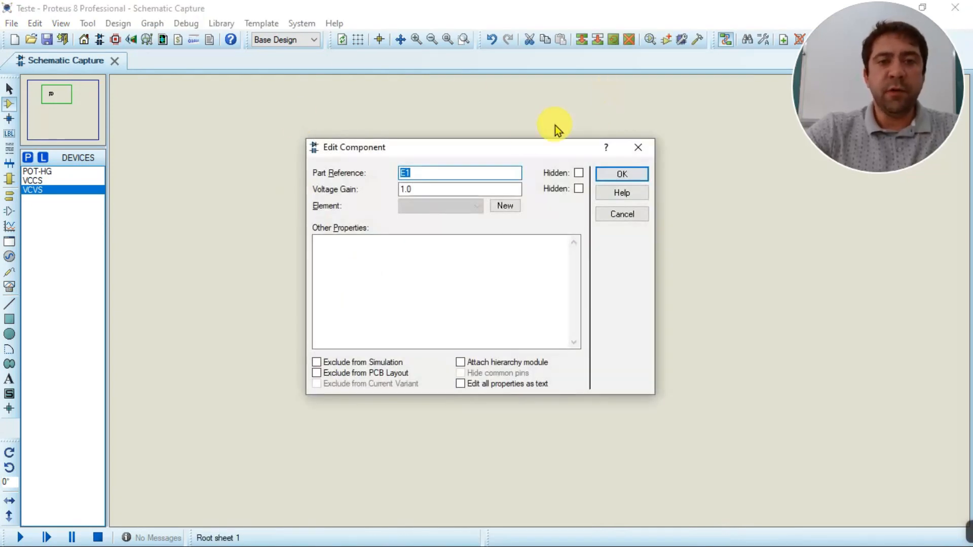
pyautogui.moveTo(495, 152); pyautogui.dragTo(444, 130)
pyautogui.click(363, 169)
pyautogui.moveTo(363, 169); pyautogui.dragTo(267, 163)
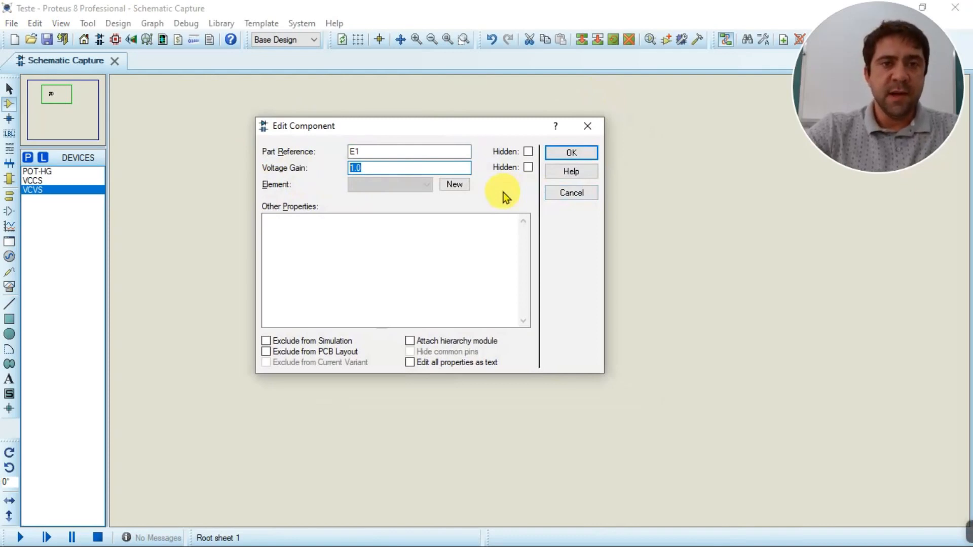
pyautogui.click(588, 126)
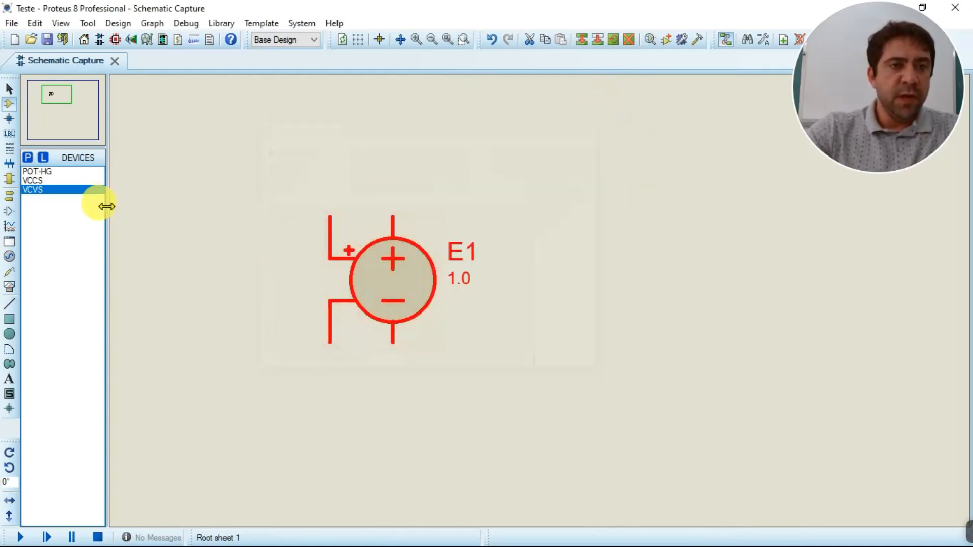
# Place a POT-HG potentiometer to the left of the VCVS source's control inputs
pyautogui.click(46, 172)
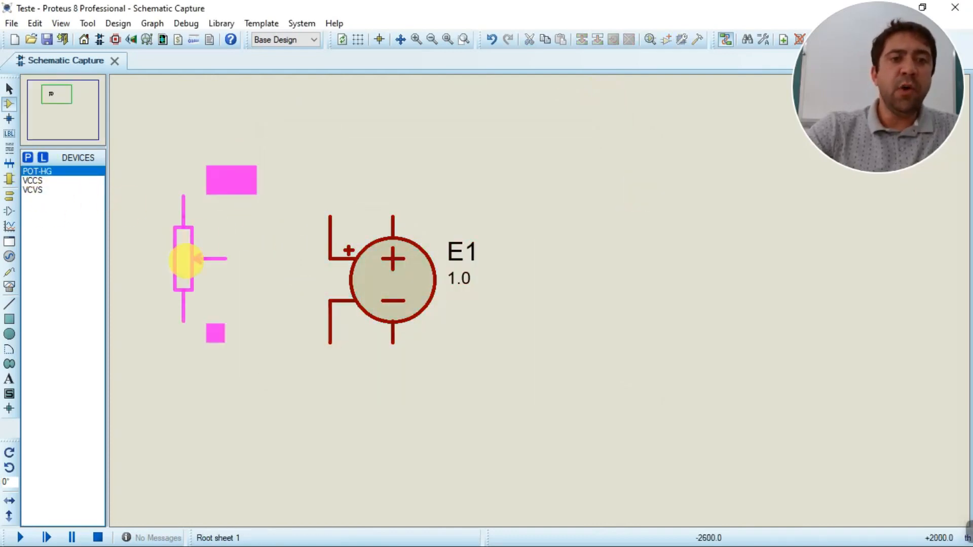
pyautogui.click(190, 261)
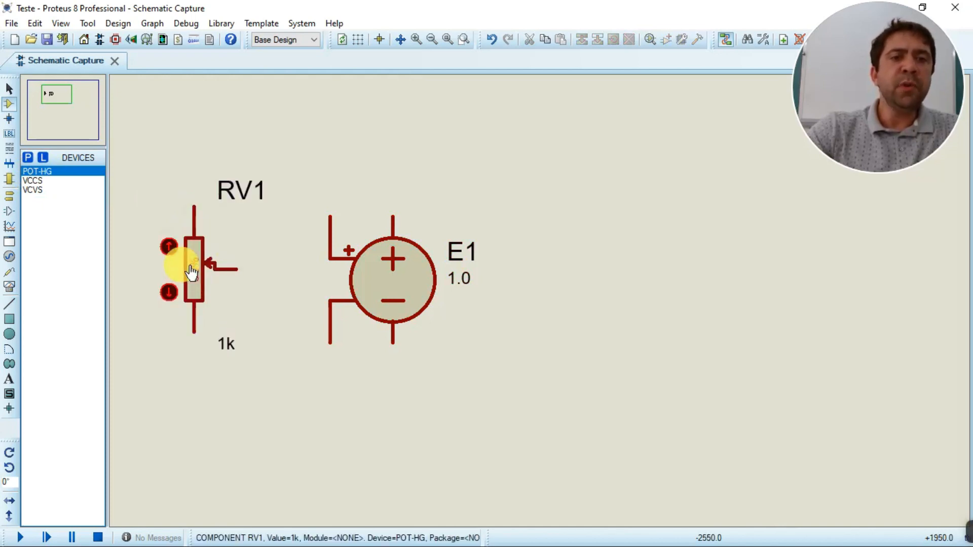
pyautogui.rightClick(193, 256)
pyautogui.click(249, 116)
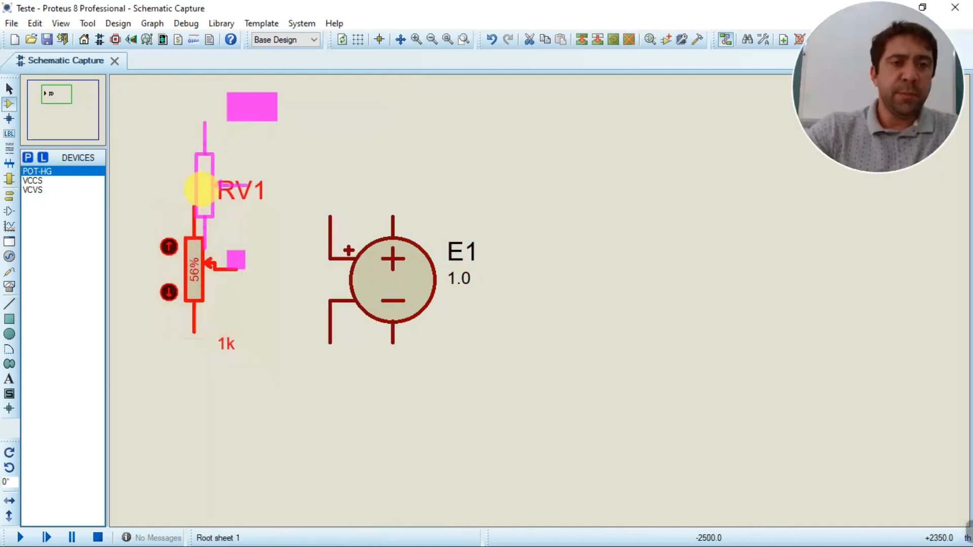
# Set the potentiometer down above and beside the VCVS source and wire its wiper to the positive control input
pyautogui.click(205, 192)
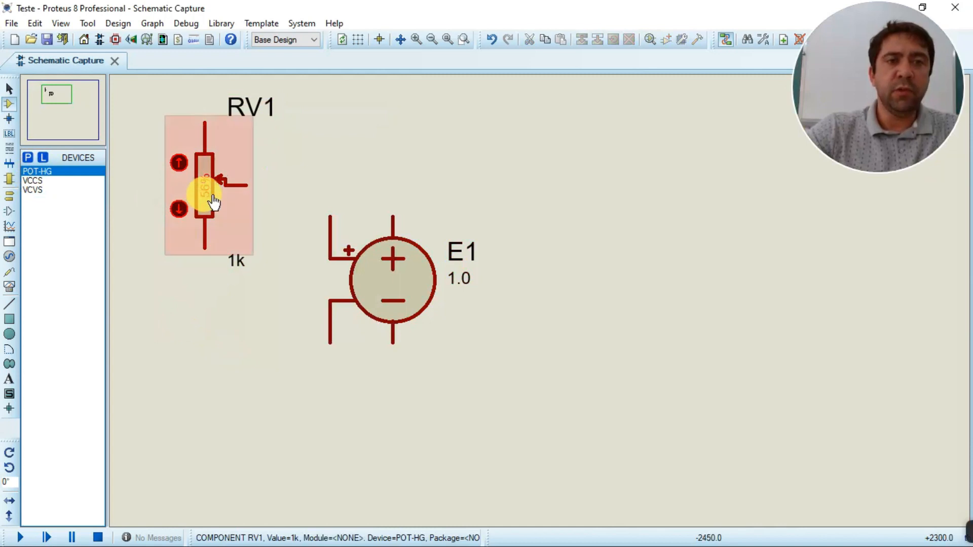
pyautogui.press('F6')
pyautogui.click(588, 284)
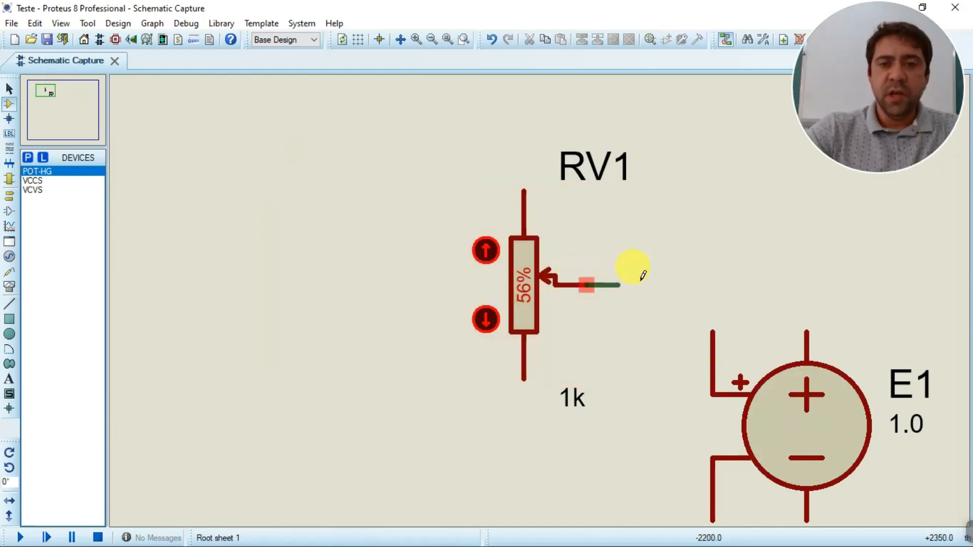
pyautogui.click(705, 326)
# Place a DC voltmeter instrument on the output side of the VCVS source
pyautogui.scroll(-3, 582, 320)
pyautogui.scroll(2, 532, 304)
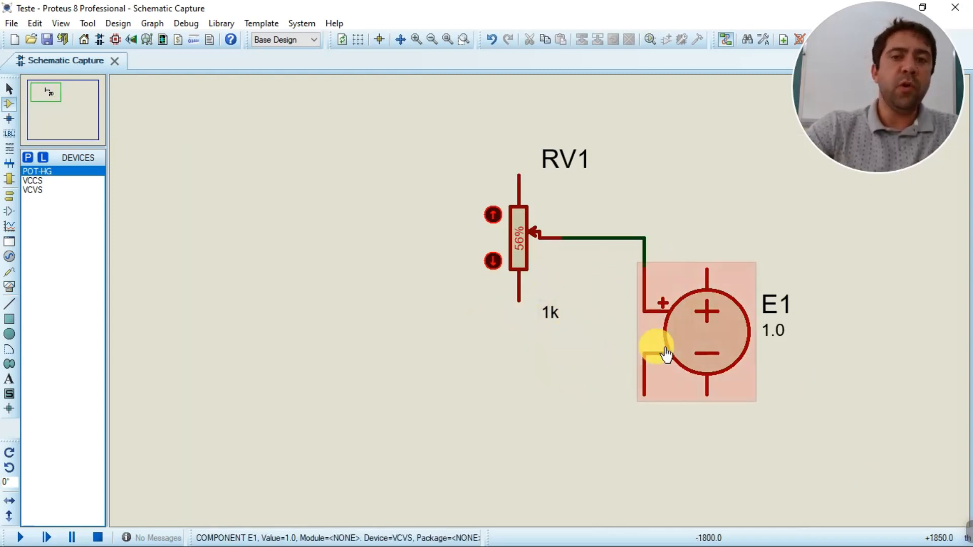
pyautogui.click(9, 288)
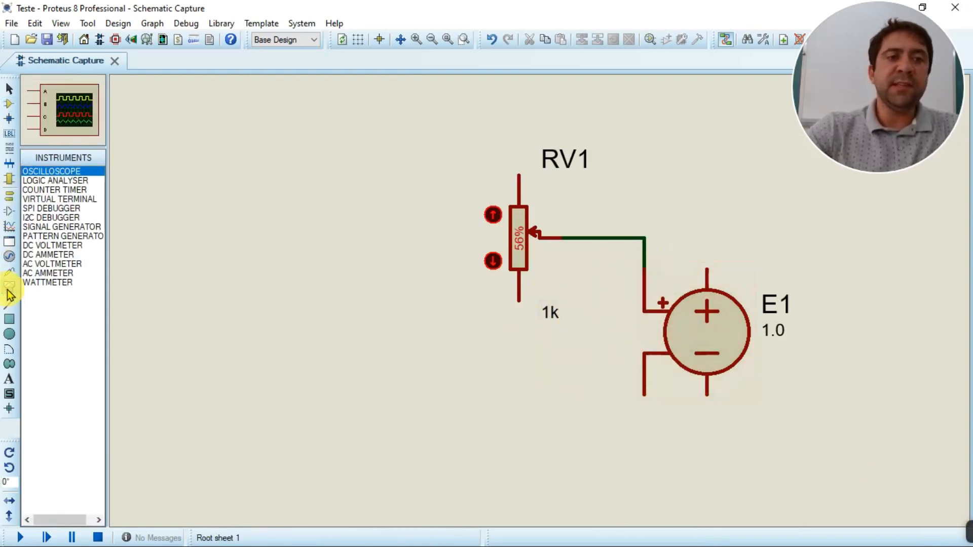
pyautogui.click(50, 245)
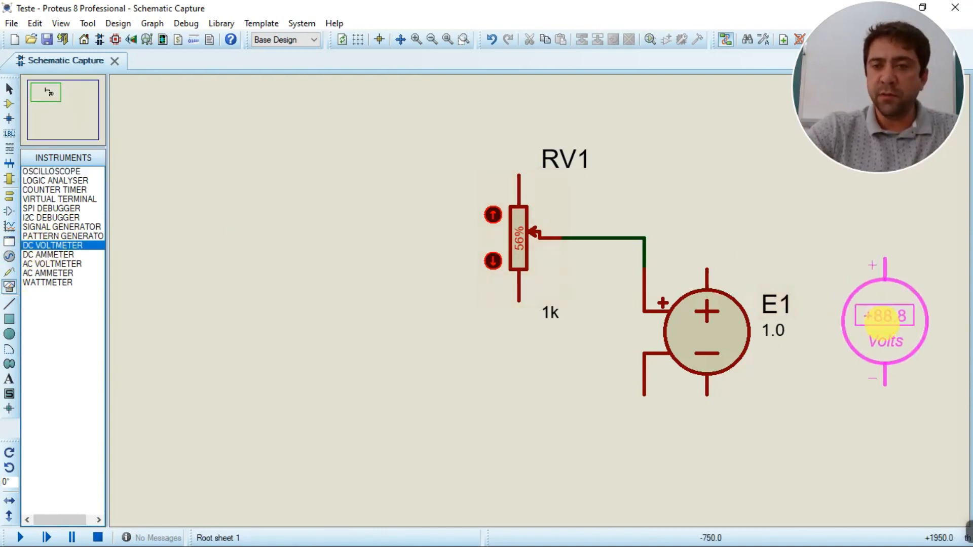
pyautogui.click(870, 339)
# Wire the DC voltmeter across the VCVS output and connect the potentiometer's lower terminal to the negative control input
pyautogui.click(874, 278)
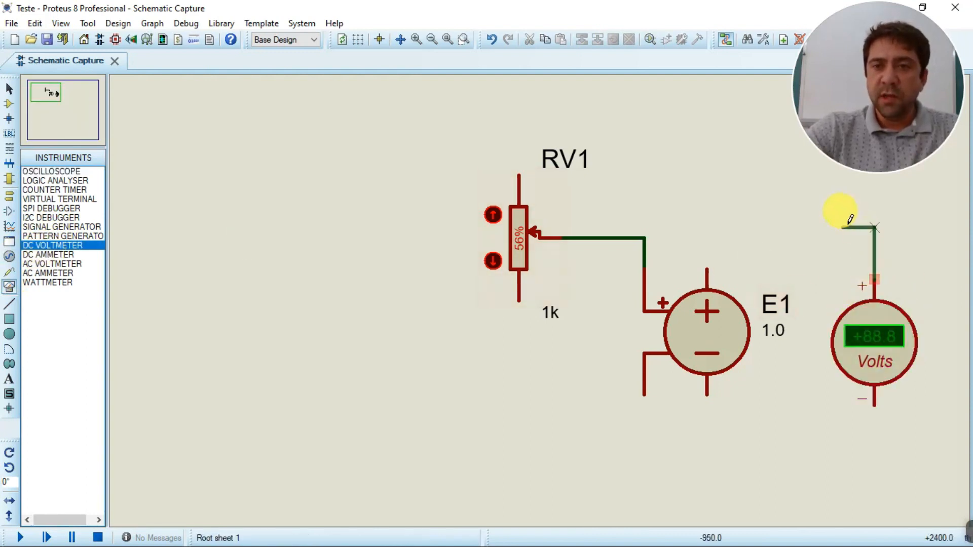
pyautogui.click(707, 253)
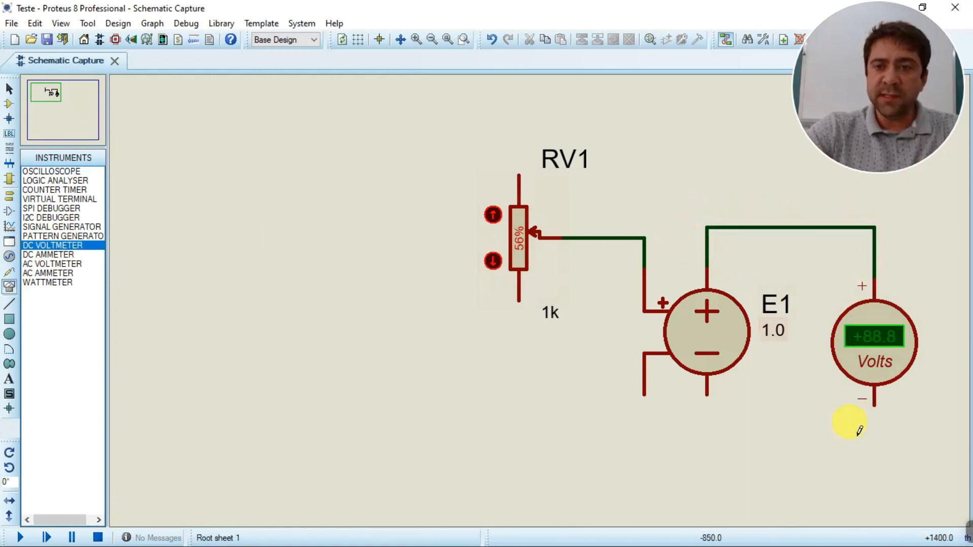
pyautogui.click(873, 403)
pyautogui.click(877, 435)
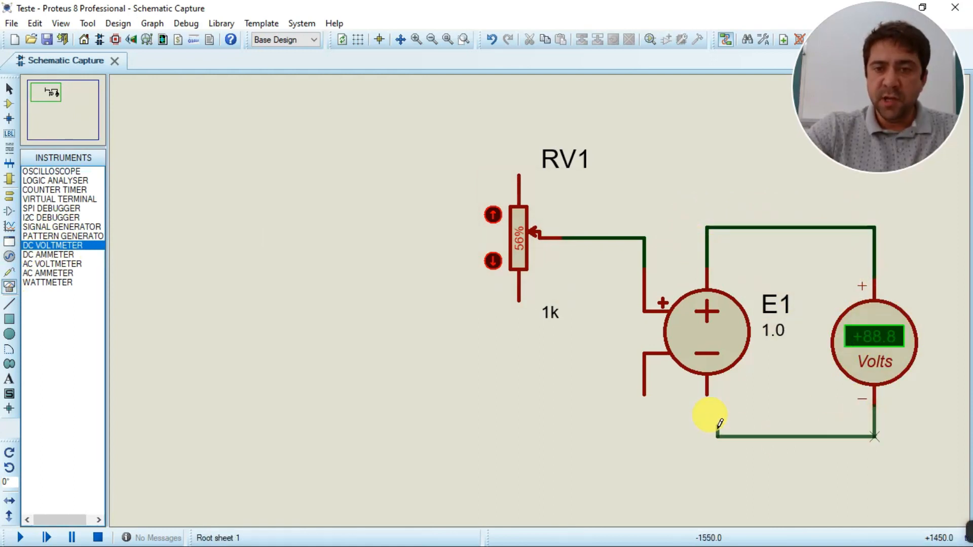
pyautogui.click(707, 396)
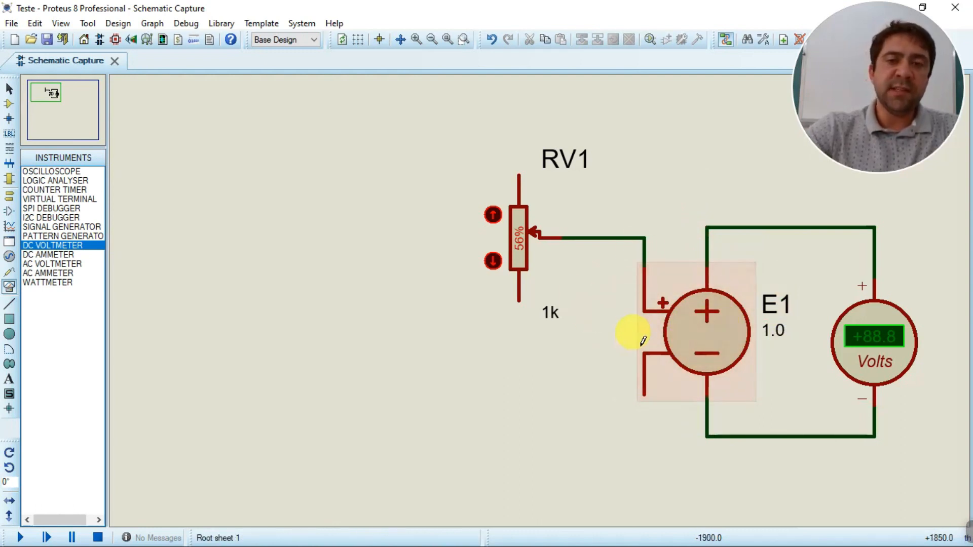
pyautogui.click(518, 300)
pyautogui.click(642, 395)
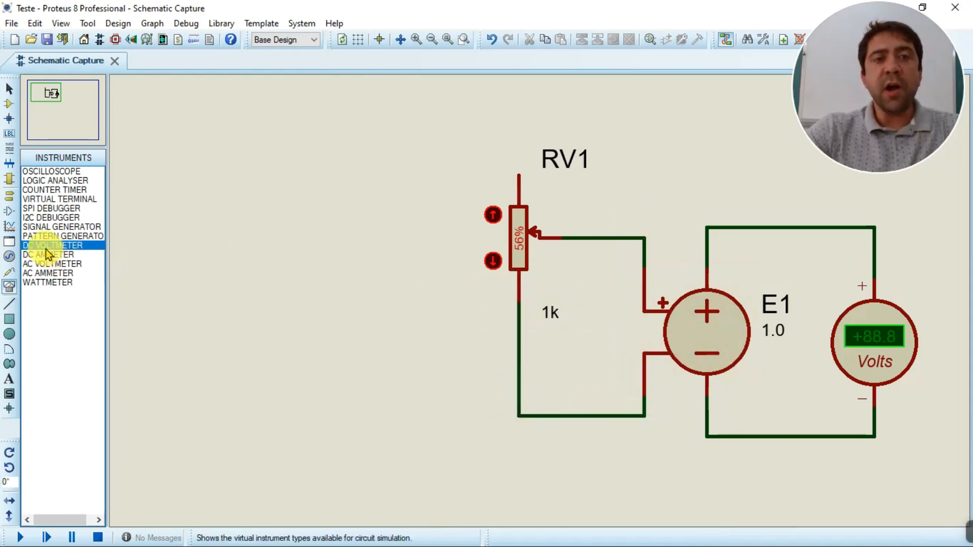
# Search the device library for "vsource", add the VSOURCE DC voltage source to the device list, and close the picker
pyautogui.click(9, 104)
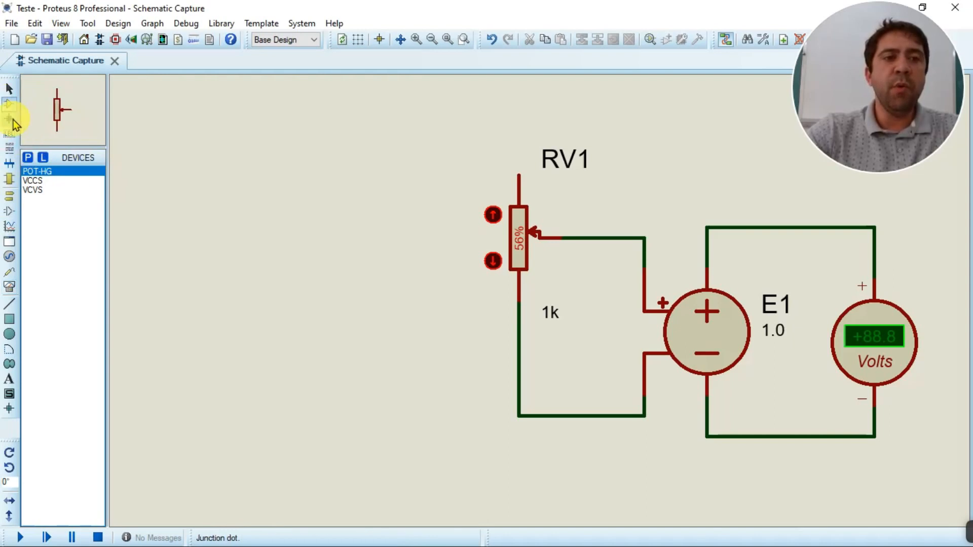
pyautogui.click(27, 158)
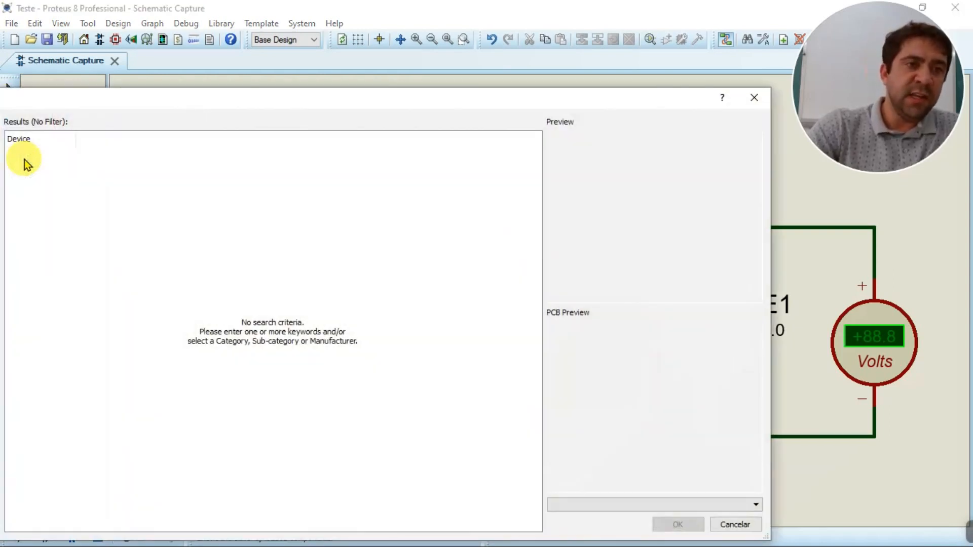
pyautogui.write('oul')
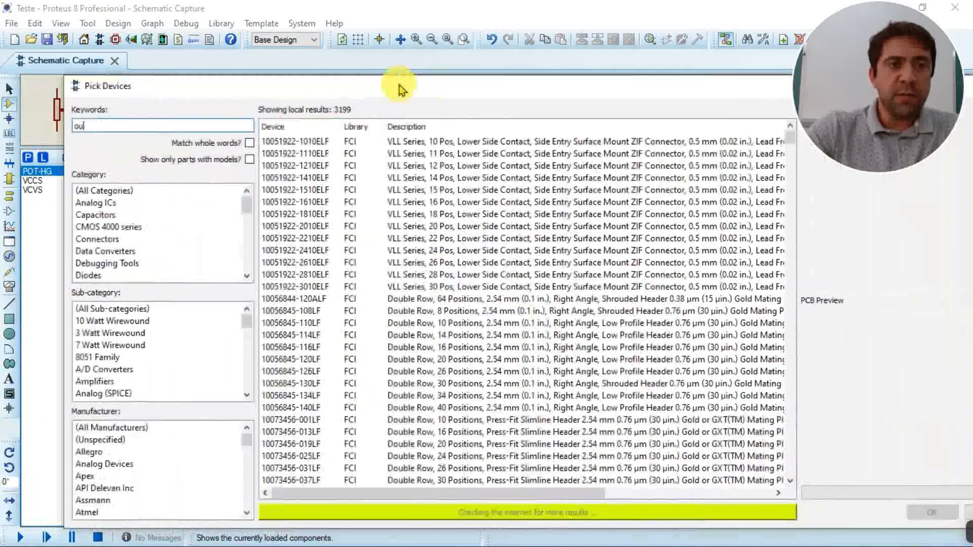
pyautogui.press('BackSpace')
pyautogui.press('BackSpace')
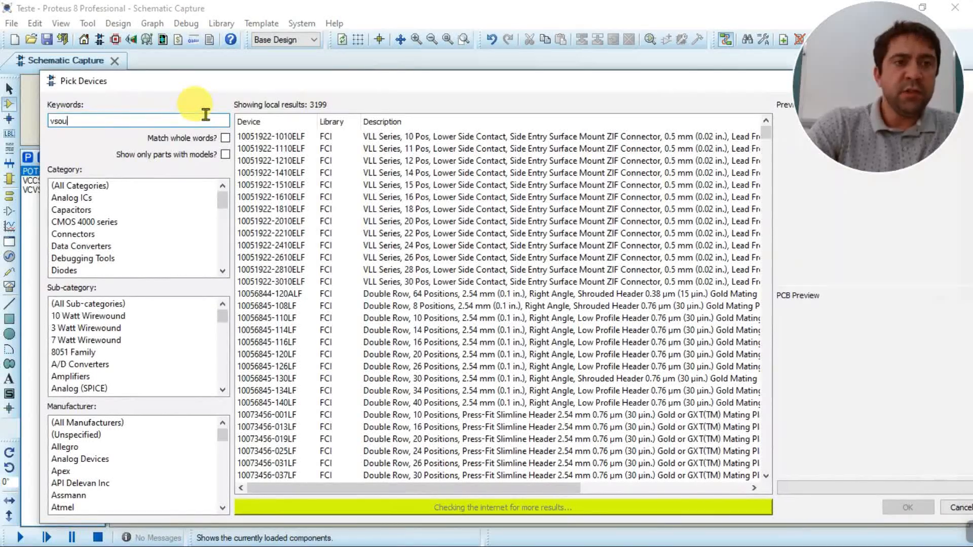
pyautogui.write('rce')
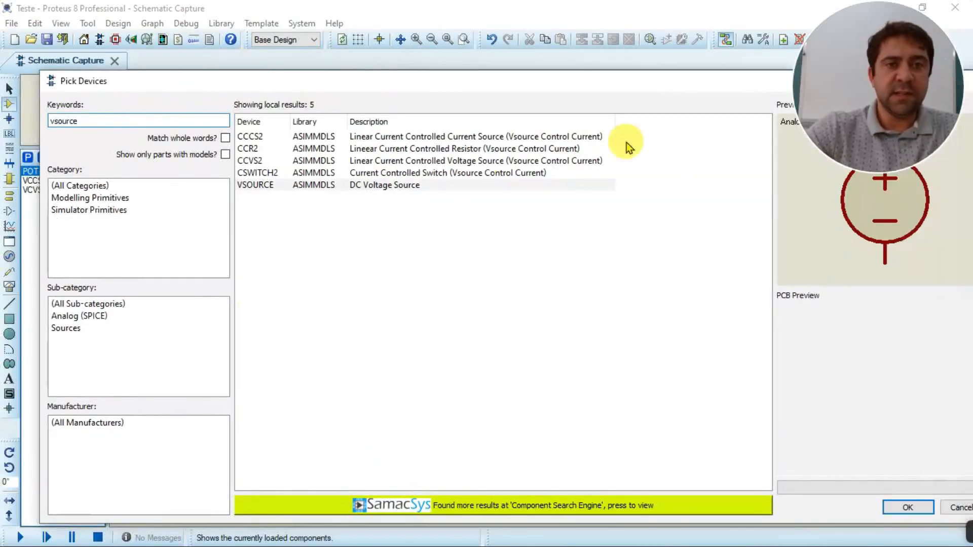
pyautogui.click(415, 185)
pyautogui.moveTo(560, 71); pyautogui.dragTo(563, 135)
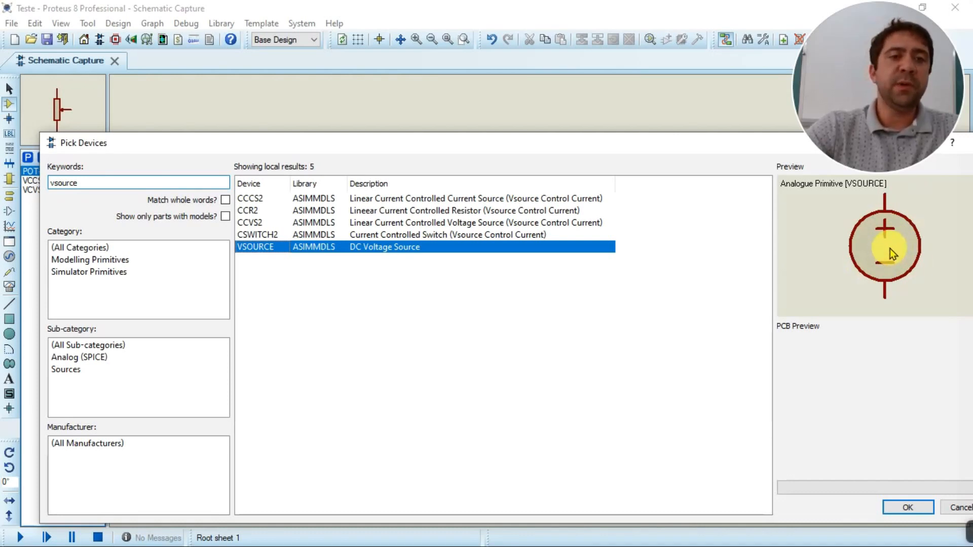
pyautogui.click(259, 247)
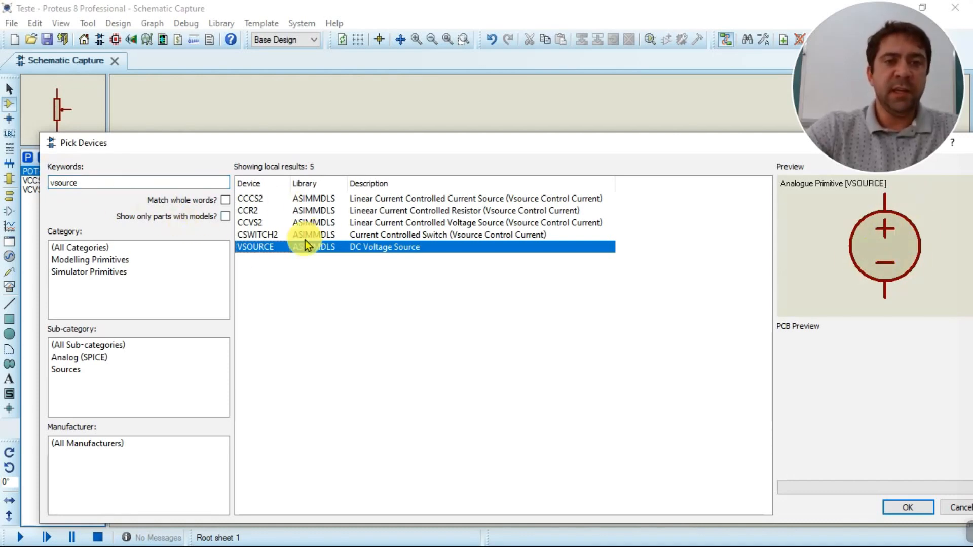
pyautogui.doubleClick(254, 247)
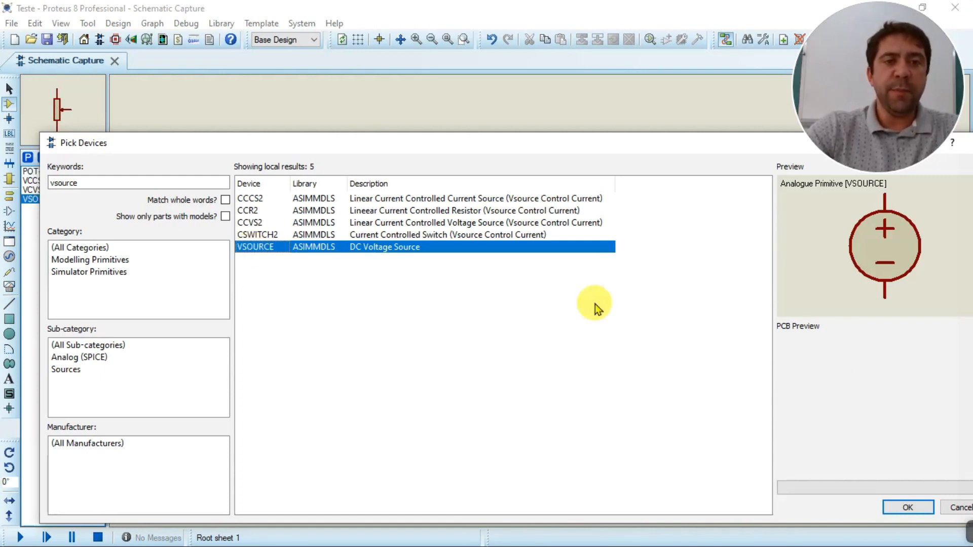
pyautogui.click(907, 507)
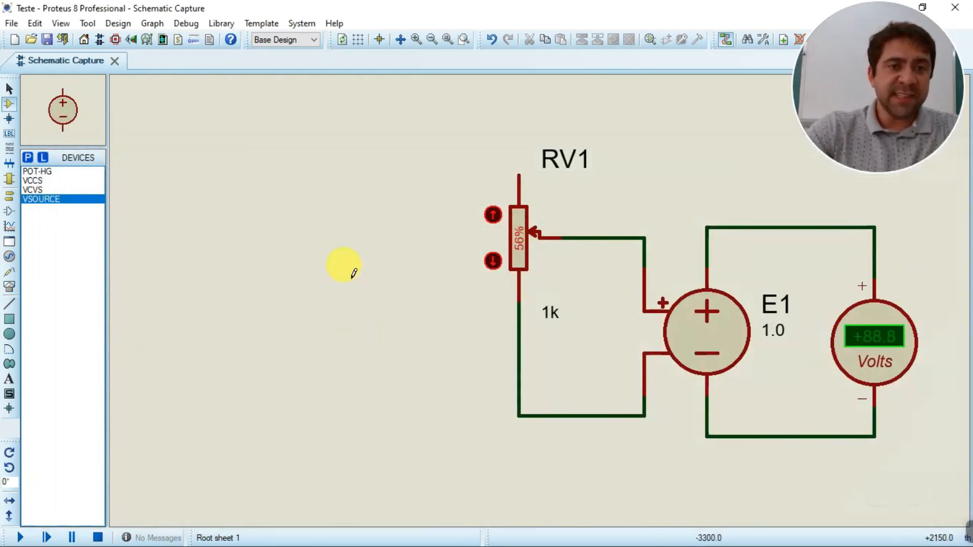
# Place a VSOURCE to the left of the potentiometer and wire it across the potentiometer's upper and lower terminals
pyautogui.click(354, 274)
pyautogui.click(295, 229)
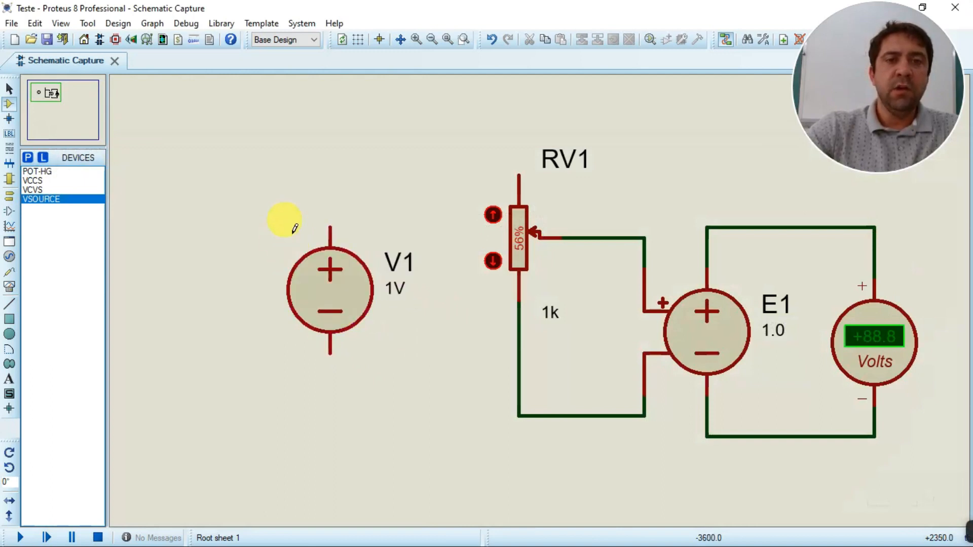
pyautogui.click(330, 228)
pyautogui.click(517, 173)
pyautogui.click(518, 416)
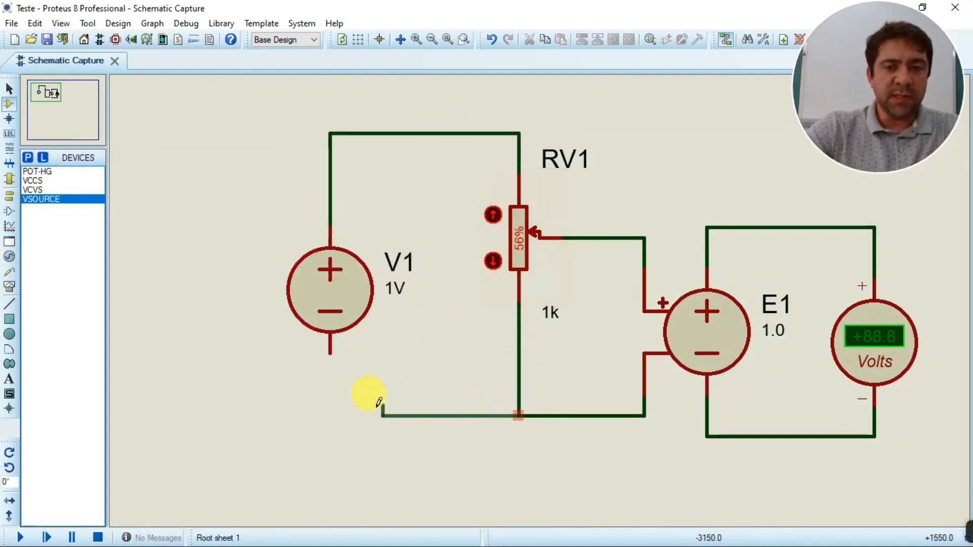
pyautogui.click(330, 353)
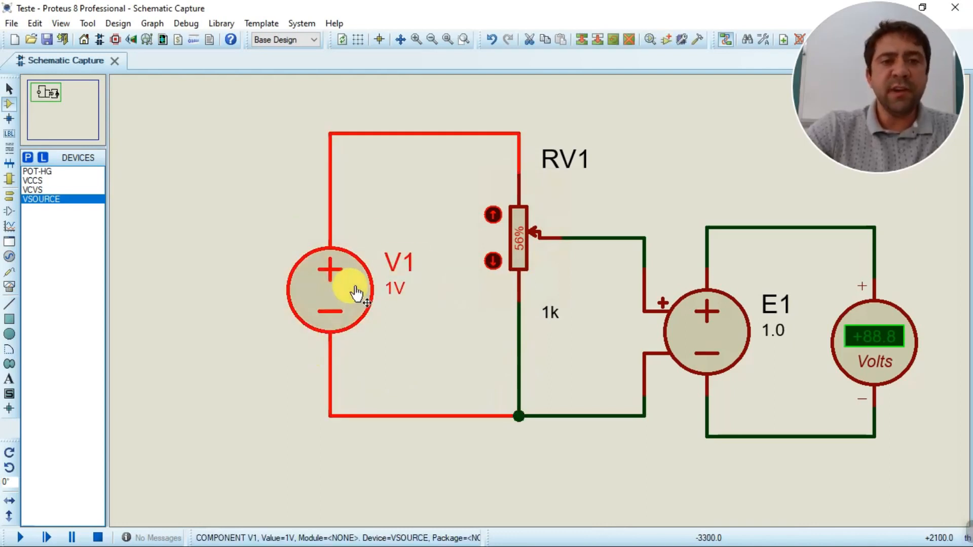
# Set the DC voltage source's value to 10V
pyautogui.doubleClick(356, 293)
pyautogui.write('0')
pyautogui.click(640, 177)
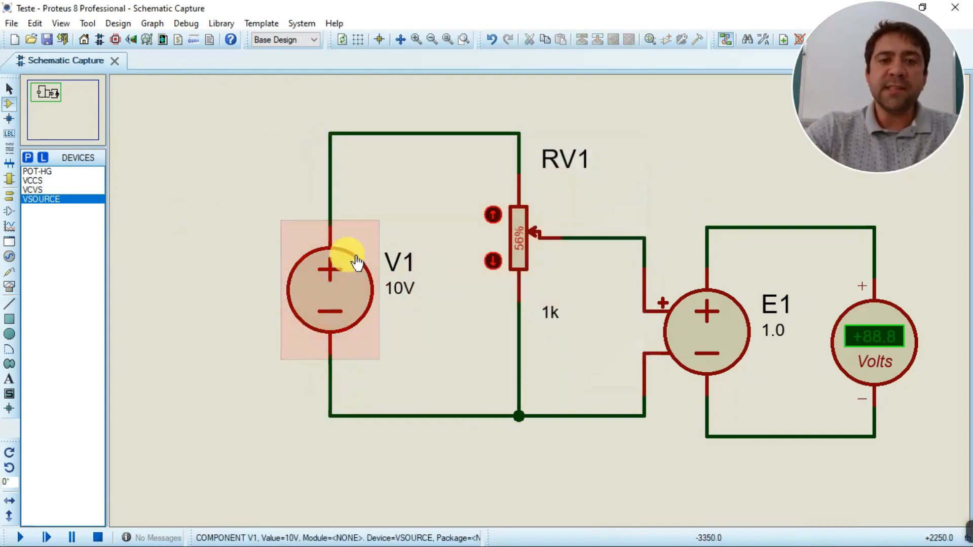
# Raise the potentiometer's wiper to 68%
pyautogui.click(491, 213)
pyautogui.click(492, 214)
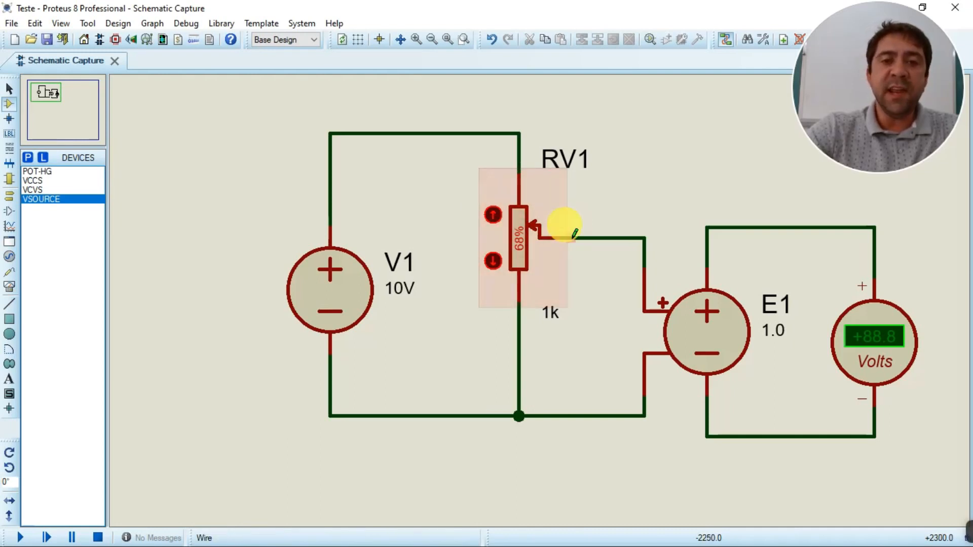
# Examine the potentiometer's wiper and how it divides the 10V source voltage feeding the VCVS control inputs
pyautogui.scroll(2, 560, 223)
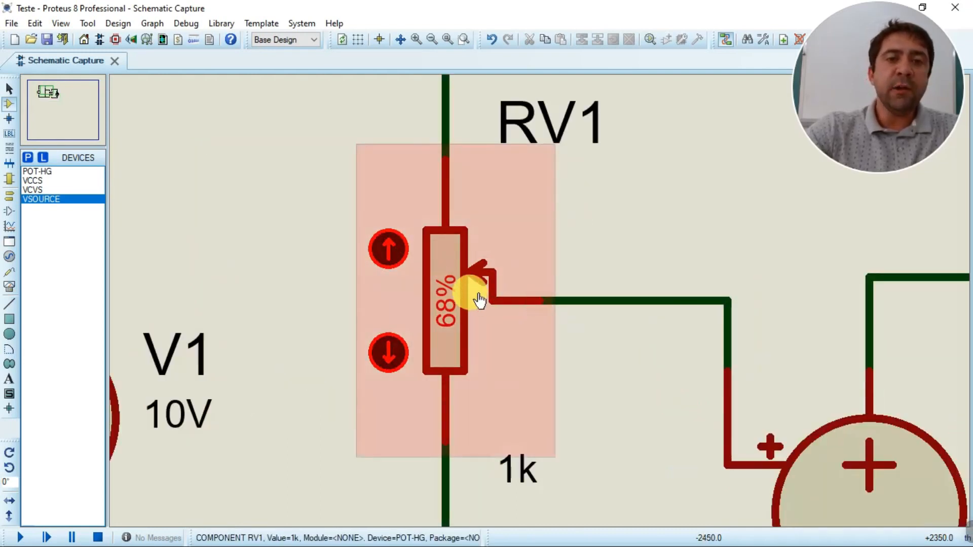
pyautogui.scroll(-2, 461, 290)
pyautogui.scroll(1, 507, 294)
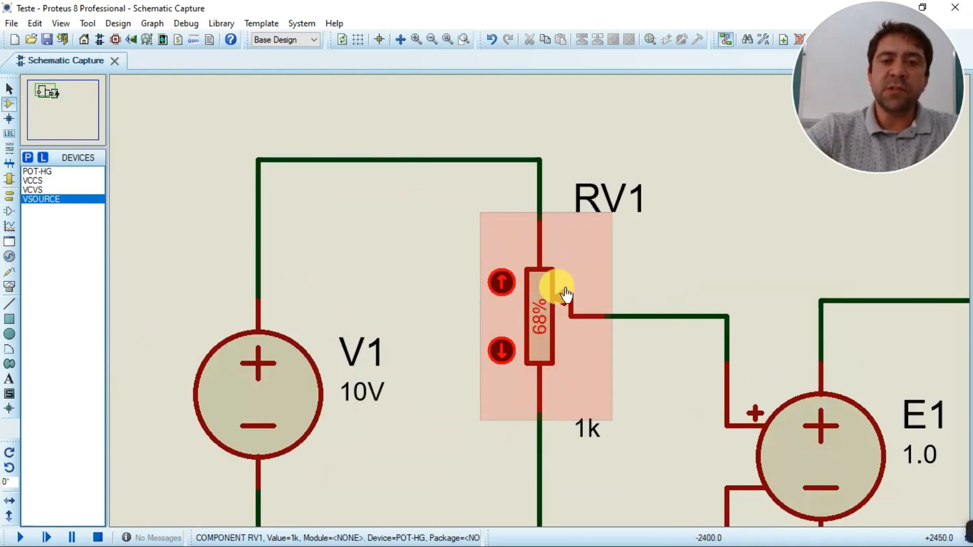
pyautogui.scroll(-2, 538, 217)
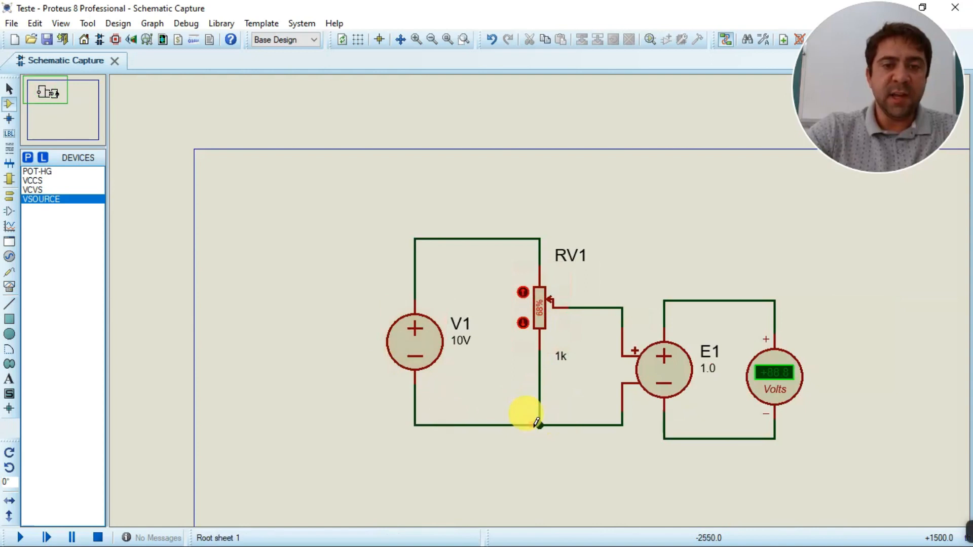
pyautogui.scroll(1, 541, 426)
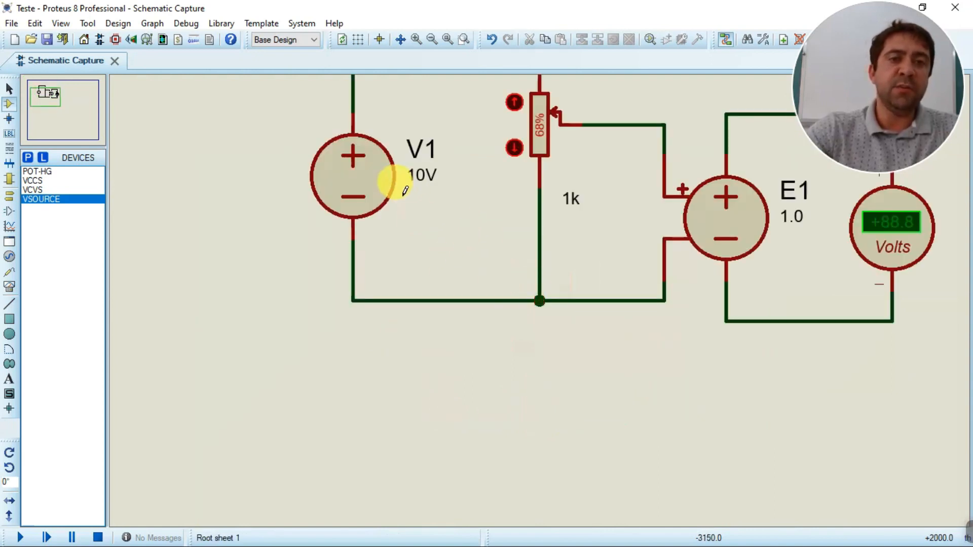
pyautogui.scroll(-1, 522, 198)
pyautogui.scroll(1, 523, 198)
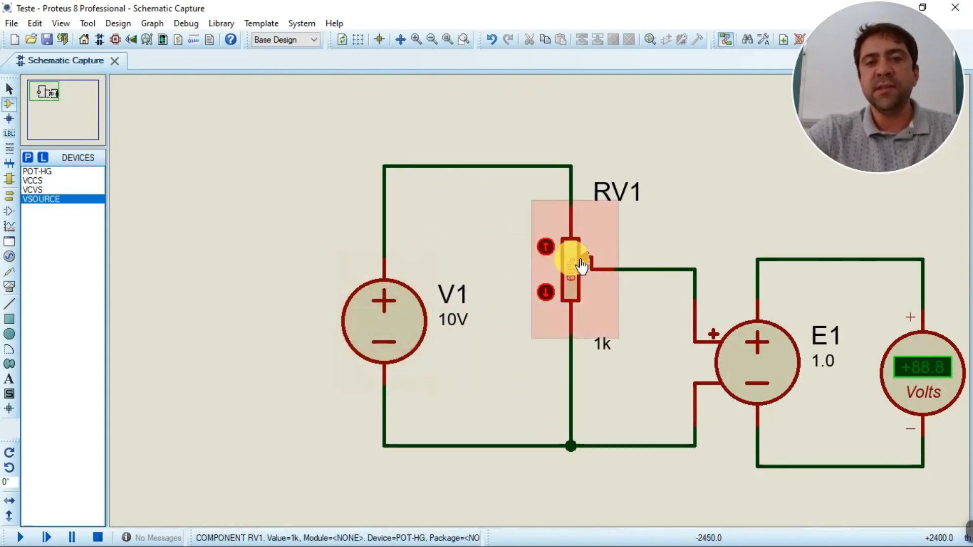
pyautogui.scroll(1, 581, 267)
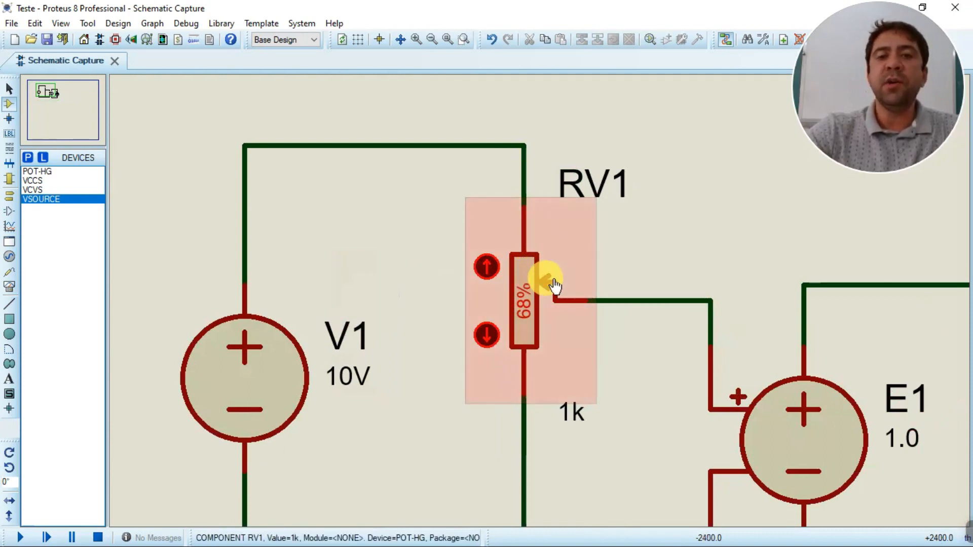
pyautogui.scroll(-1, 554, 284)
pyautogui.scroll(1, 563, 299)
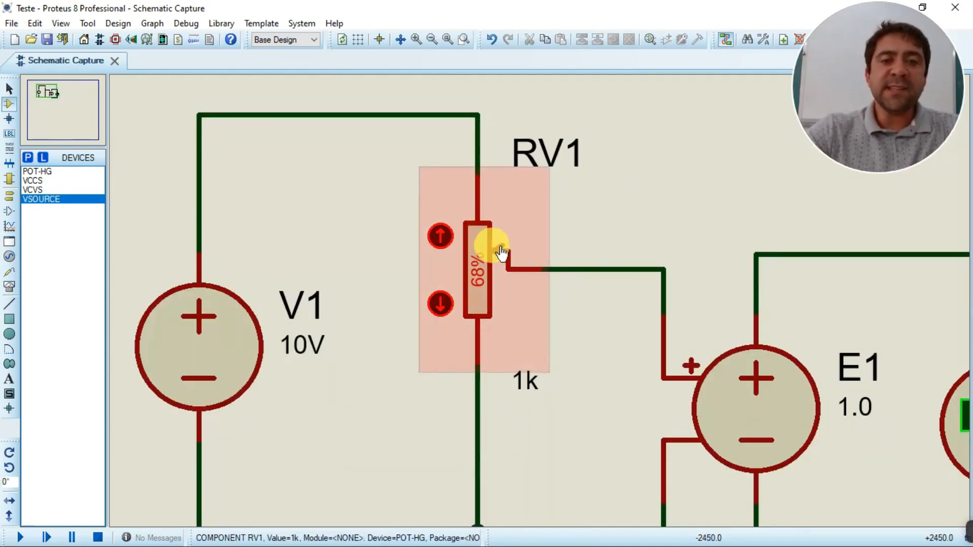
# Exercise the potentiometer's wiper in both directions and leave it at 0%
pyautogui.click(441, 303)
pyautogui.click(440, 303)
pyautogui.click(440, 236)
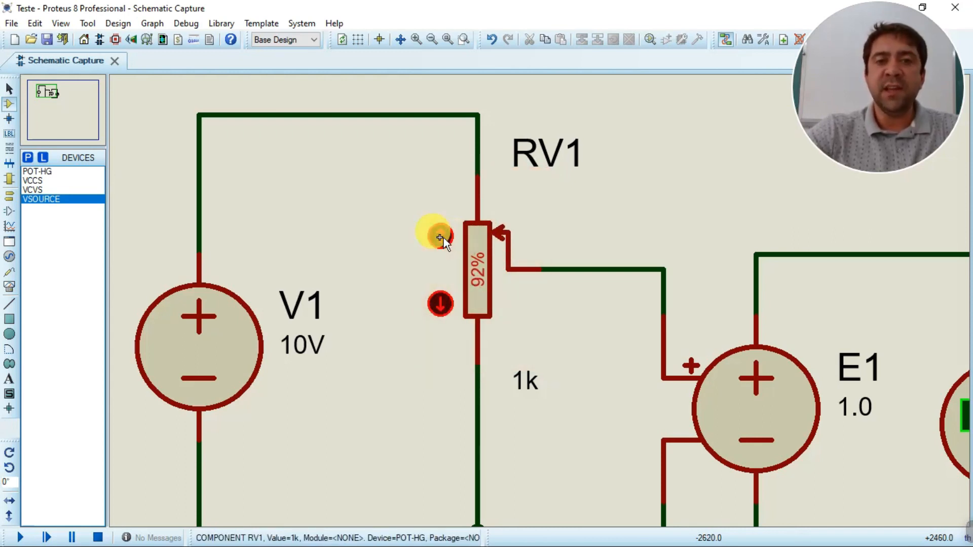
pyautogui.click(441, 305)
pyautogui.click(443, 305)
pyautogui.click(443, 306)
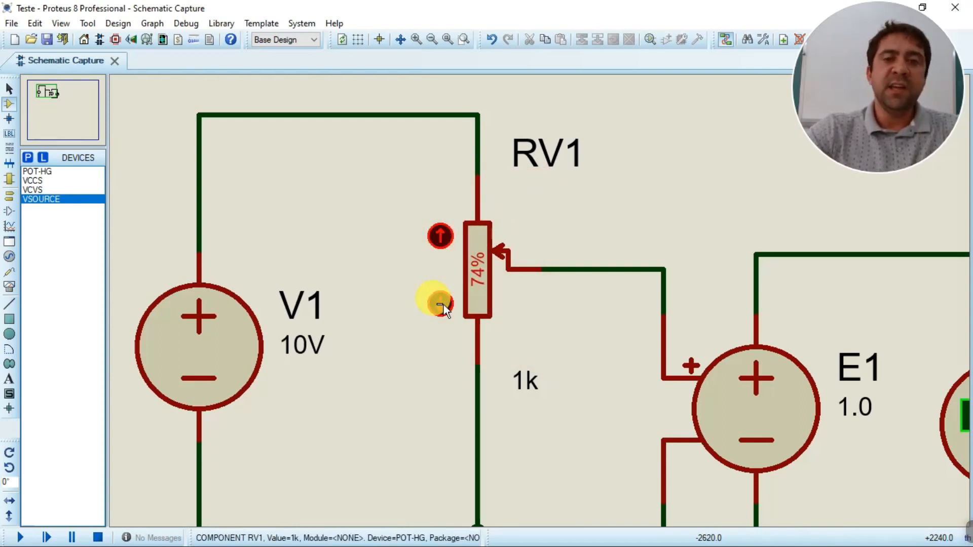
pyautogui.click(443, 305)
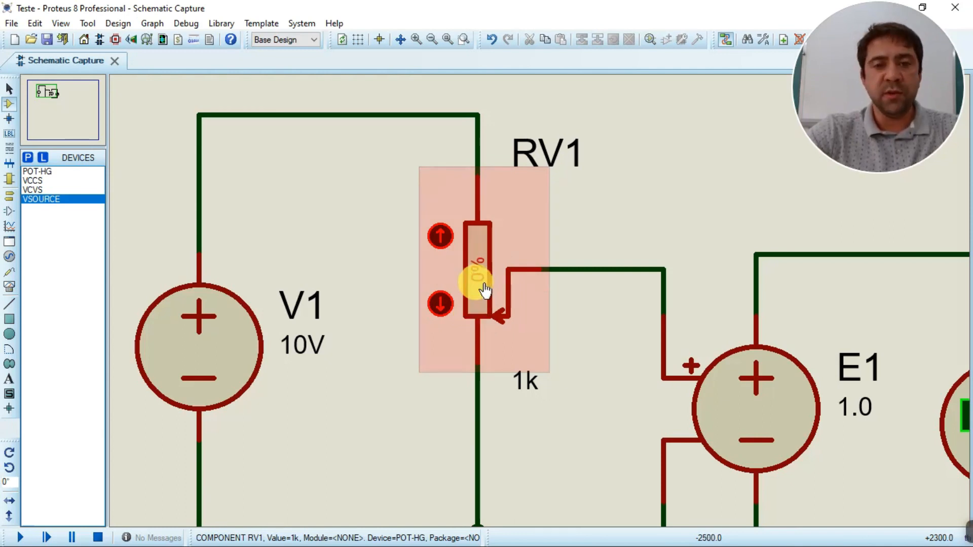
pyautogui.scroll(-4, 507, 299)
pyautogui.scroll(4, 582, 278)
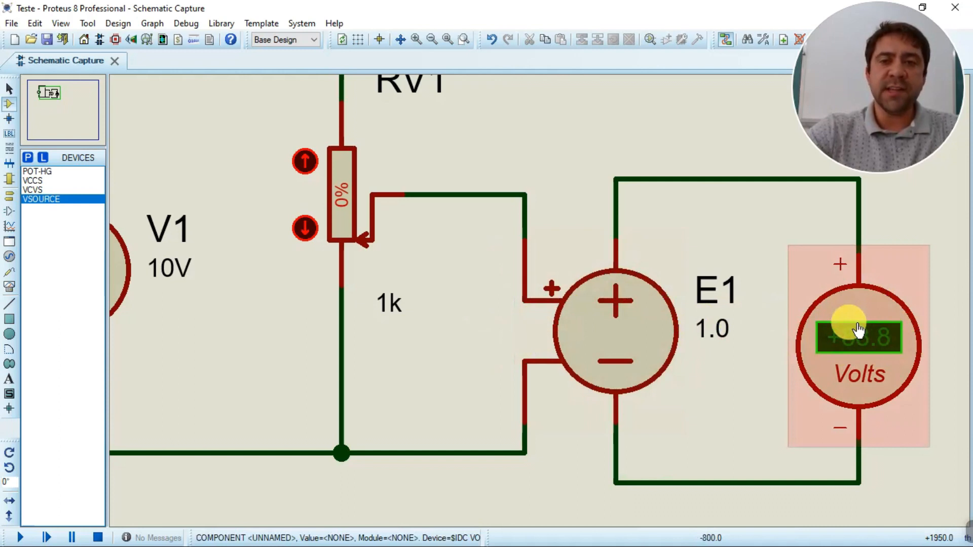
# Start the simulation of the VCVS circuit with the whole circuit from source V1 to the voltmeter in view
pyautogui.scroll(-3, 858, 330)
pyautogui.scroll(2, 632, 309)
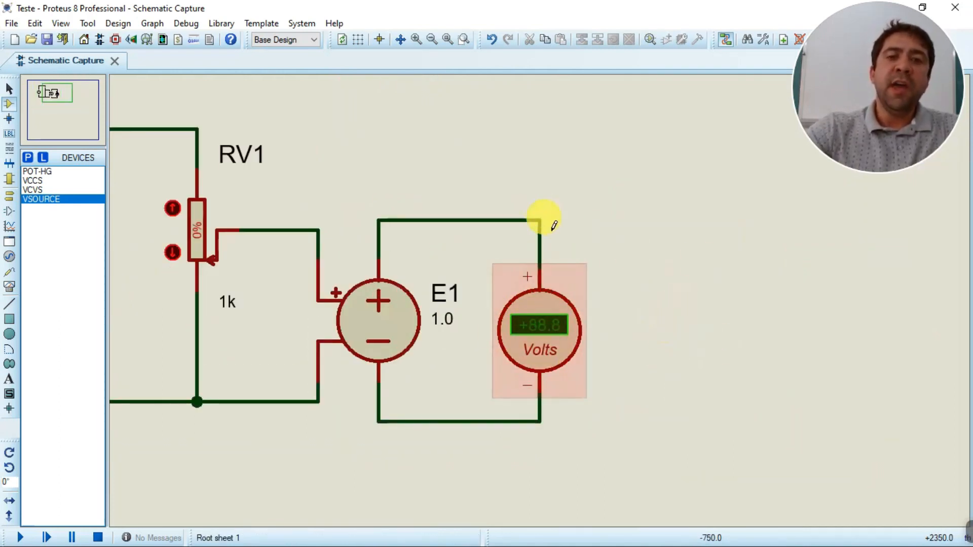
pyautogui.scroll(-2, 541, 334)
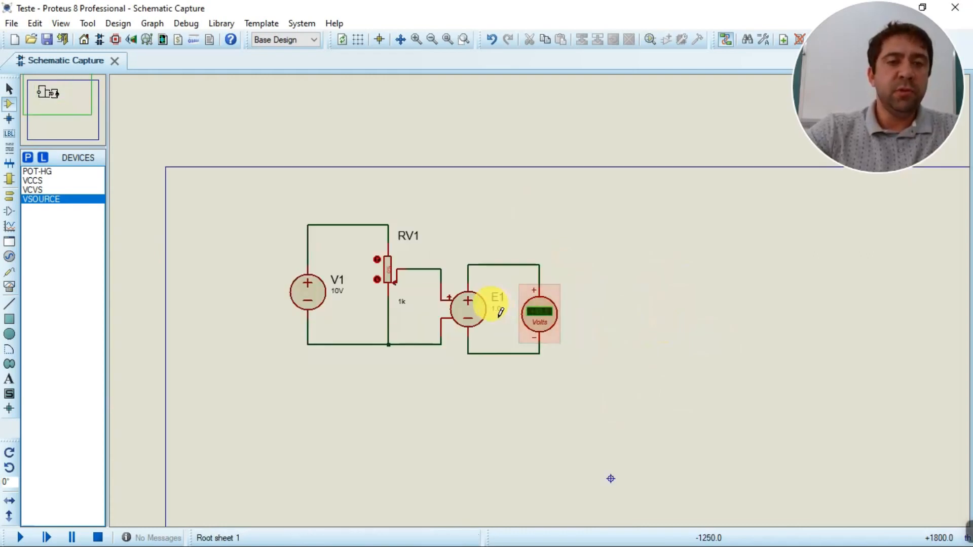
pyautogui.scroll(1, 406, 337)
pyautogui.click(21, 538)
pyautogui.click(464, 40)
pyautogui.moveTo(233, 134); pyautogui.dragTo(658, 388)
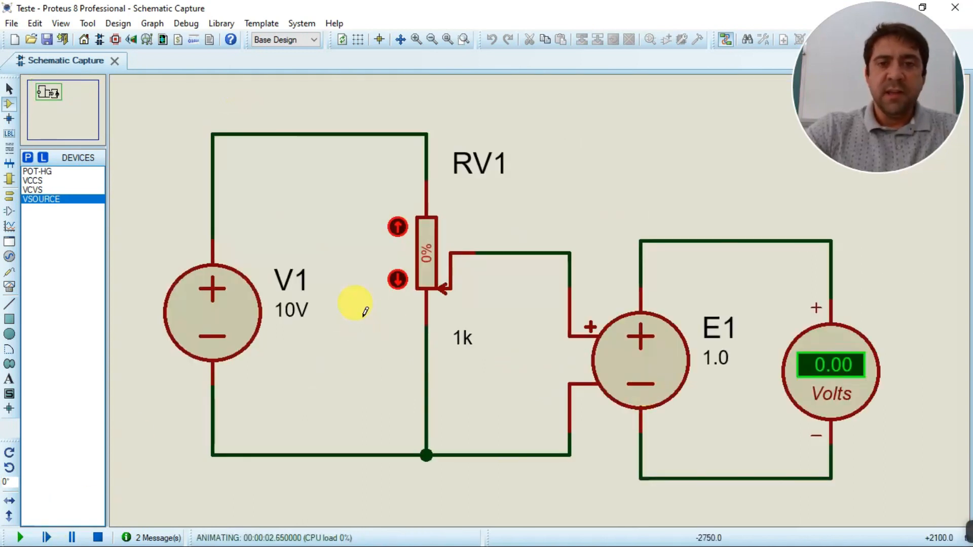
# Raise the wiper of potentiometer RV1 to 28% while the simulation runs
pyautogui.click(398, 227)
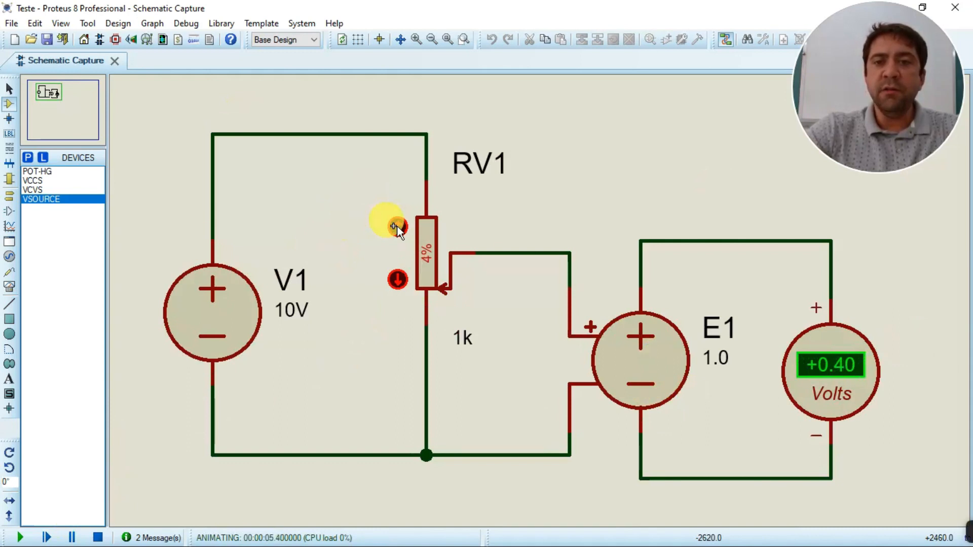
pyautogui.click(397, 227)
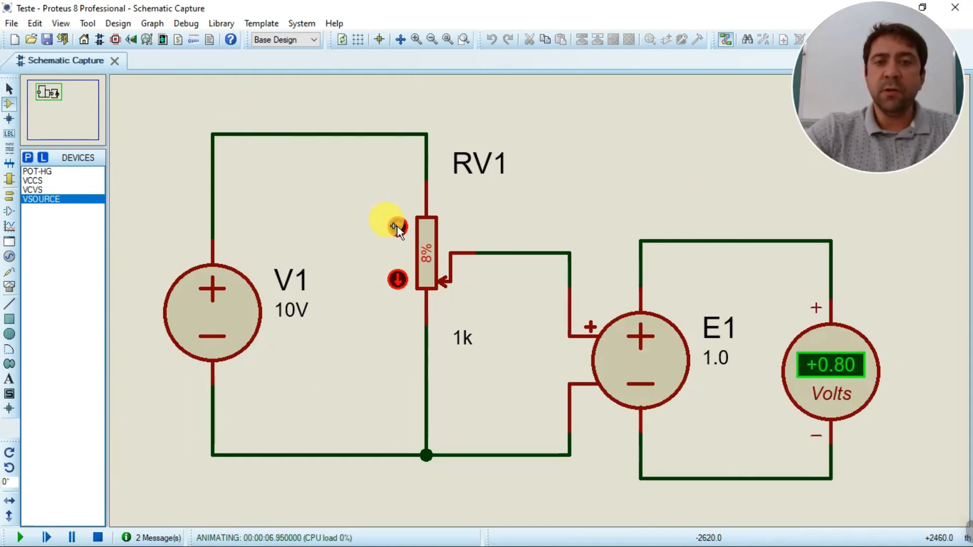
pyautogui.click(397, 227)
pyautogui.click(398, 227)
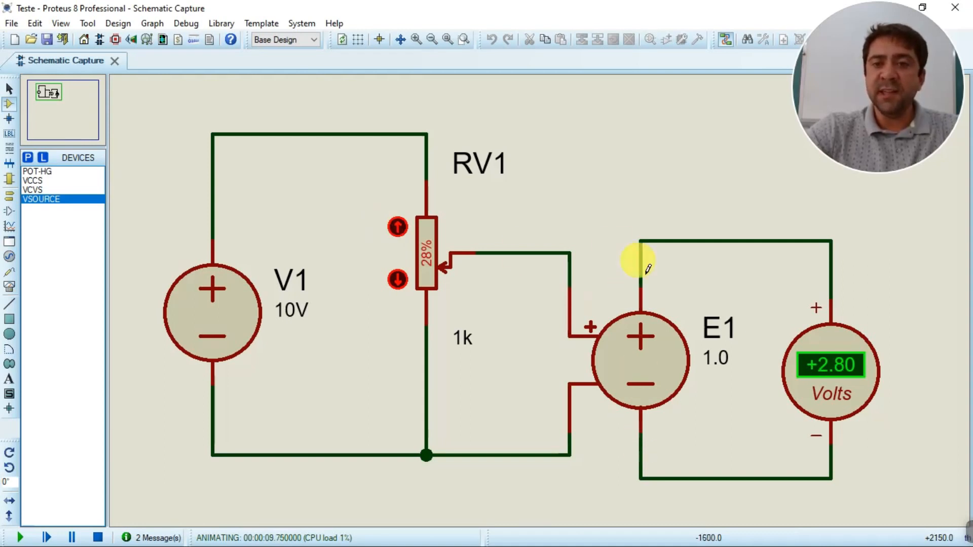
# Raise RV1's wiper to 100% and stop the simulation
pyautogui.click(396, 226)
pyautogui.click(396, 225)
pyautogui.click(395, 226)
pyautogui.click(396, 225)
pyautogui.click(396, 225)
pyautogui.click(396, 225)
pyautogui.click(396, 225)
pyautogui.click(396, 225)
pyautogui.click(396, 225)
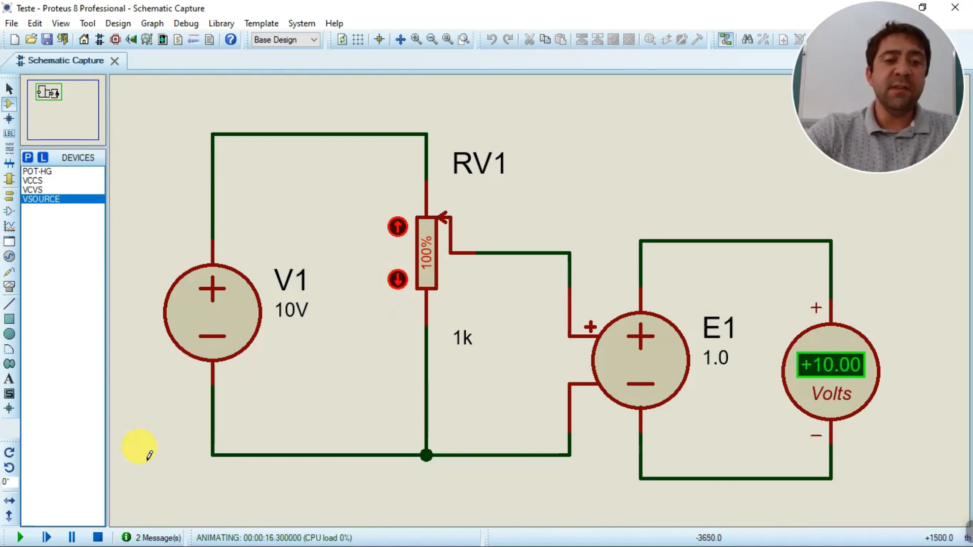
pyautogui.click(97, 538)
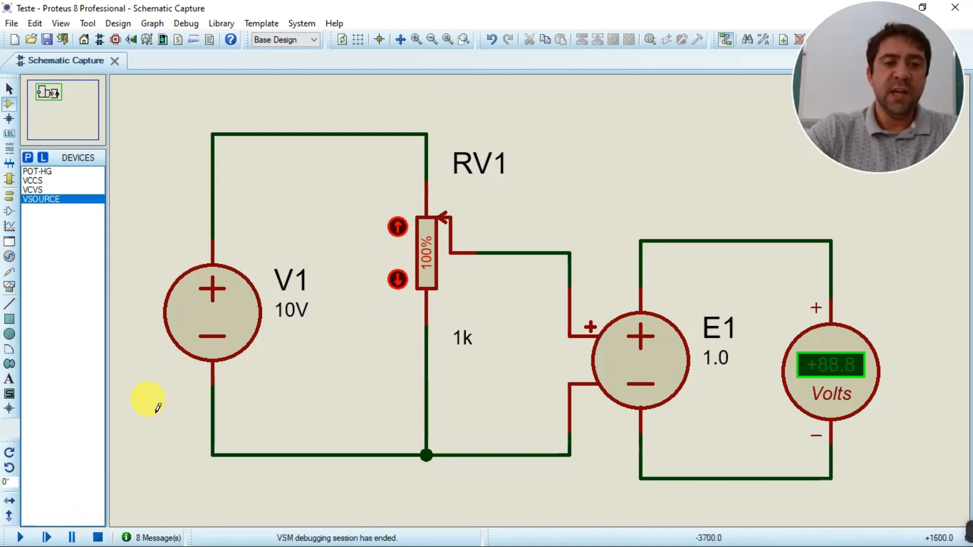
# Shift source V1 slightly upward and set the voltage gain of VCVS E1 to 10
pyautogui.click(223, 304)
pyautogui.moveTo(206, 303); pyautogui.dragTo(217, 278)
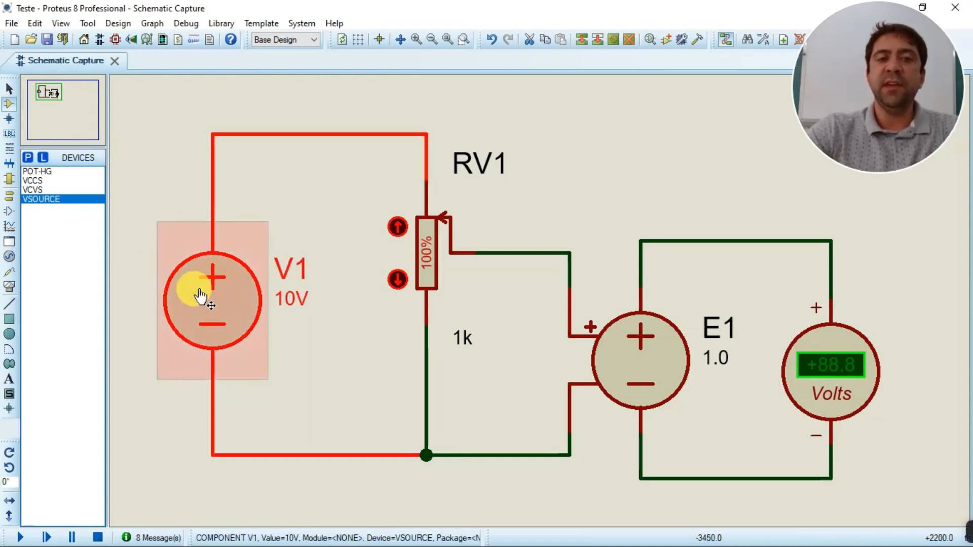
pyautogui.doubleClick(655, 364)
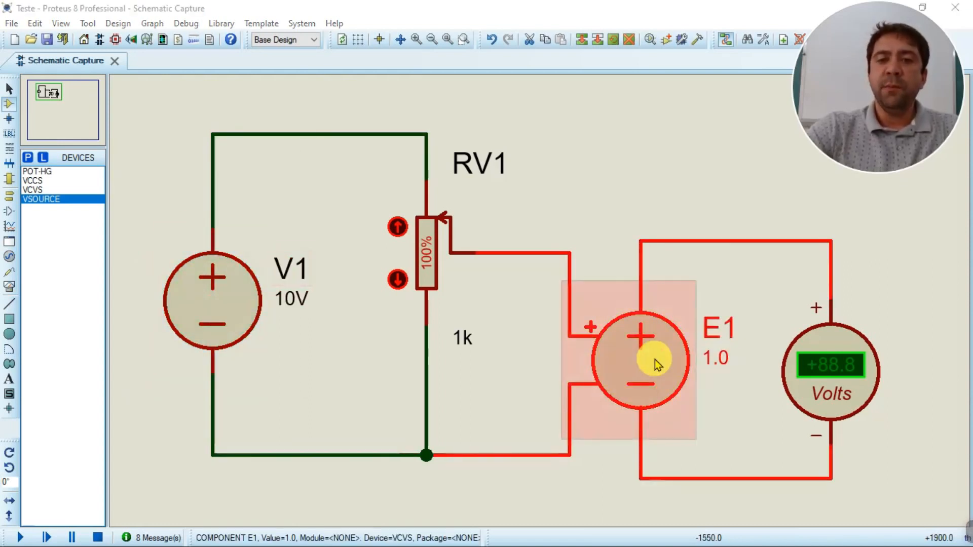
pyautogui.press('Tab')
pyautogui.write('1')
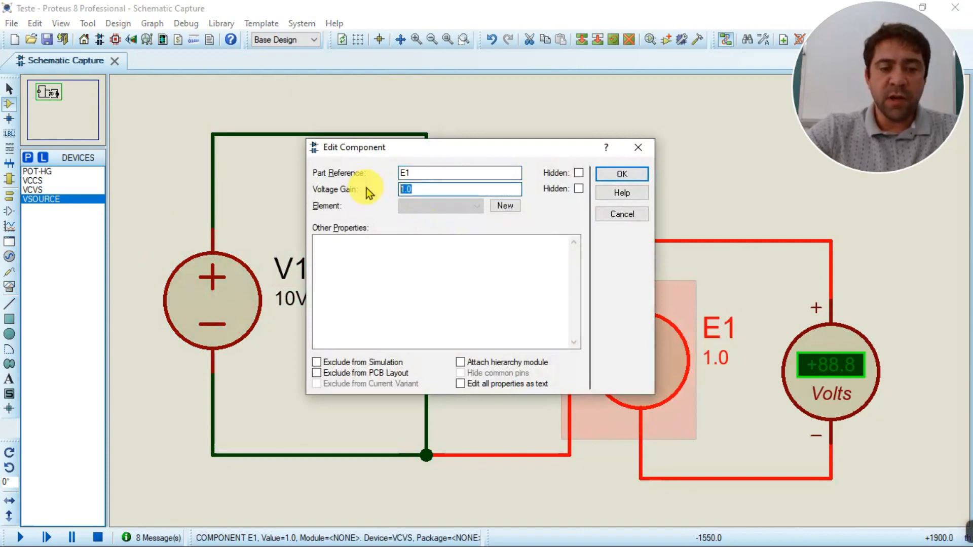
pyautogui.click(622, 174)
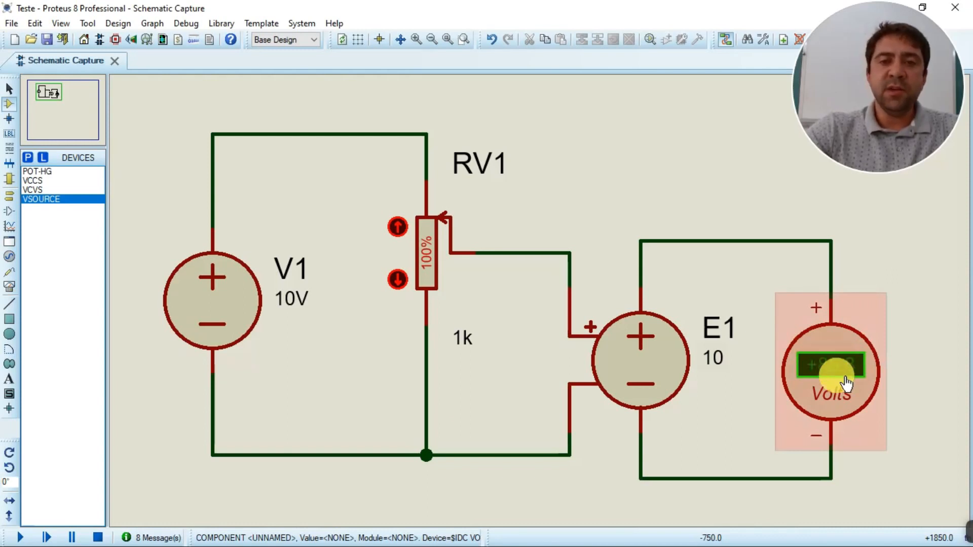
# Run the simulation, sweep RV1's wiper down from 100%, and leave it at 4%
pyautogui.click(20, 536)
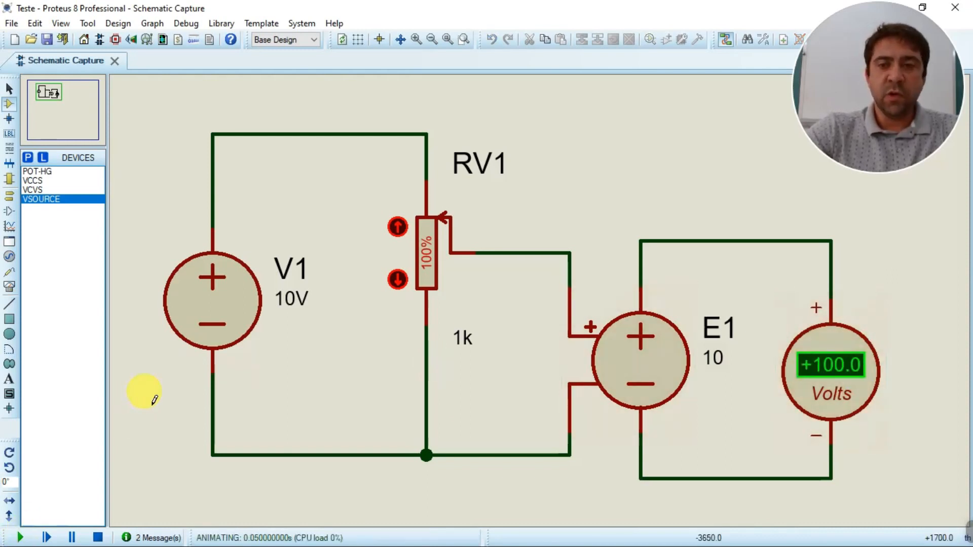
pyautogui.click(396, 281)
pyautogui.click(396, 280)
pyautogui.click(397, 280)
pyautogui.click(396, 280)
pyautogui.click(396, 280)
pyautogui.click(396, 281)
pyautogui.click(397, 281)
pyautogui.click(396, 280)
pyautogui.click(396, 281)
pyautogui.click(396, 280)
pyautogui.click(396, 280)
pyautogui.click(396, 280)
pyautogui.click(396, 280)
pyautogui.click(398, 225)
pyautogui.click(399, 225)
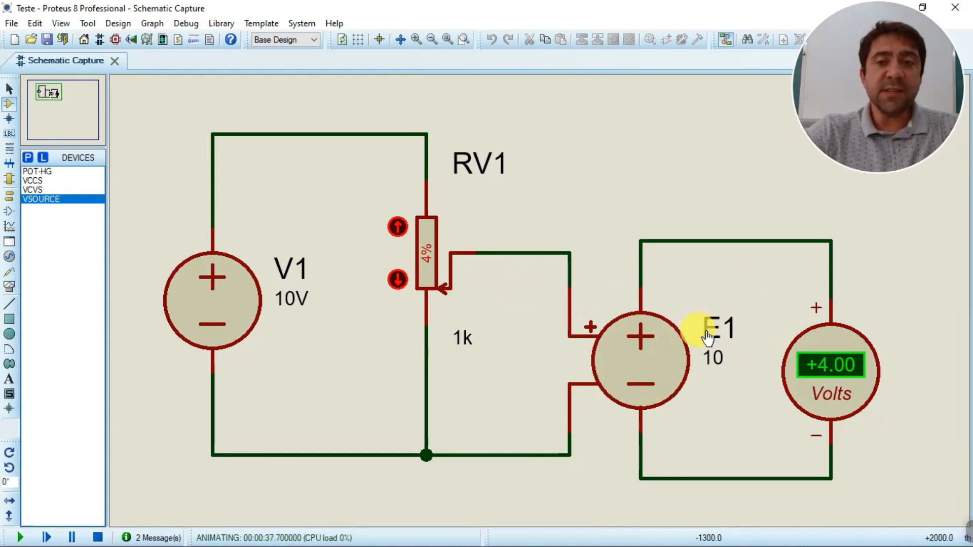
# Stop the simulation and block-copy the V1 and RV1 control circuit once, directly below the original
pyautogui.scroll(-3, 708, 337)
pyautogui.scroll(3, 532, 289)
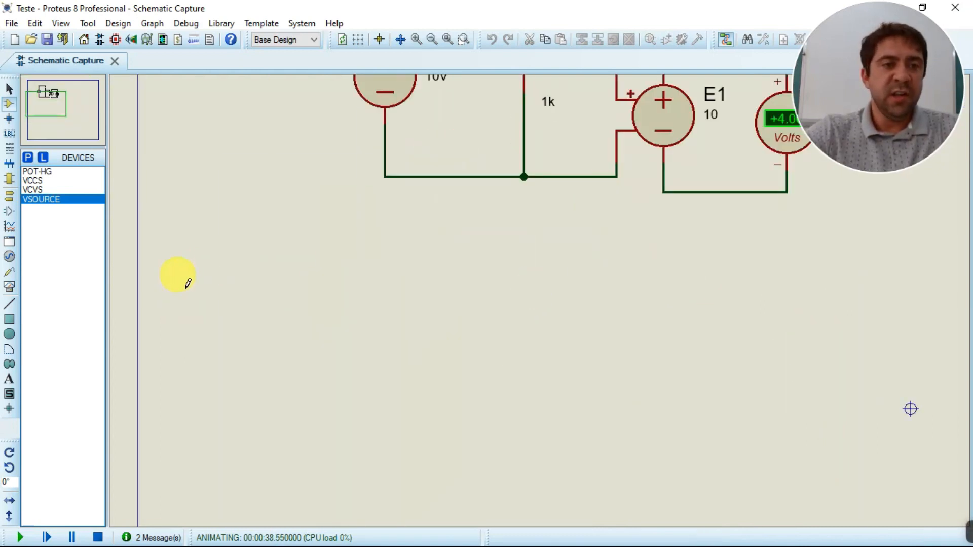
pyautogui.scroll(-2, 304, 269)
pyautogui.scroll(1, 526, 204)
pyautogui.click(98, 537)
pyautogui.moveTo(416, 188); pyautogui.dragTo(596, 398)
pyautogui.click(582, 40)
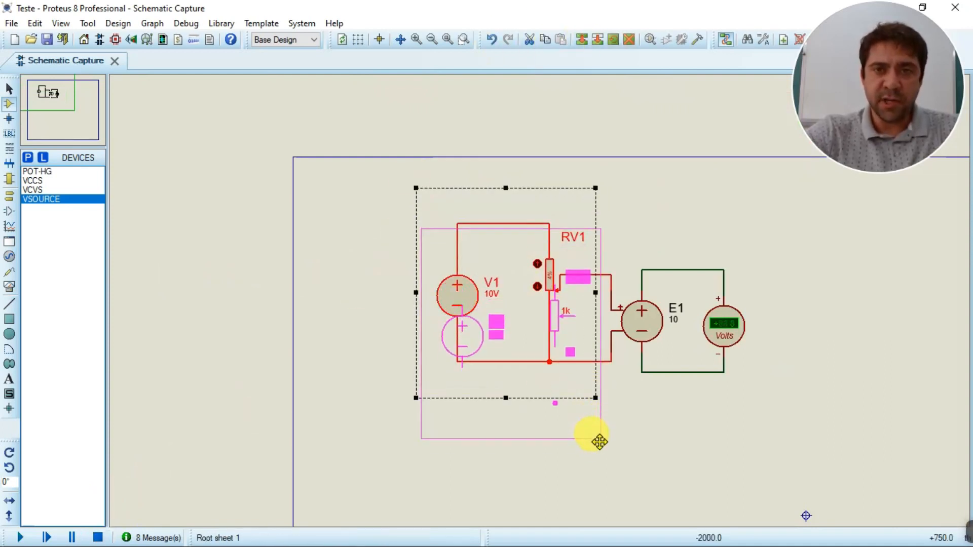
pyautogui.click(599, 504)
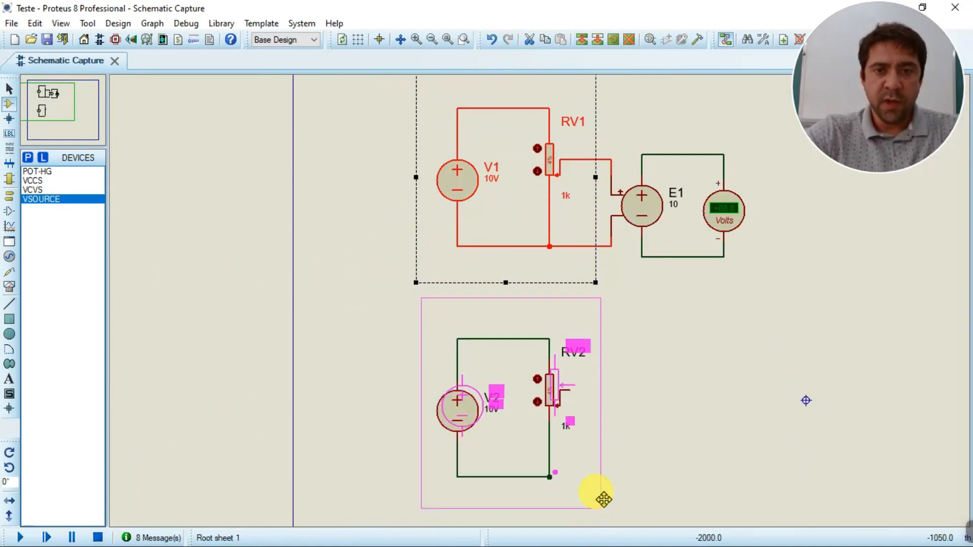
pyautogui.rightClick(604, 499)
# Place a VCCS to the right of the copied potentiometer RV2
pyautogui.scroll(2, 581, 416)
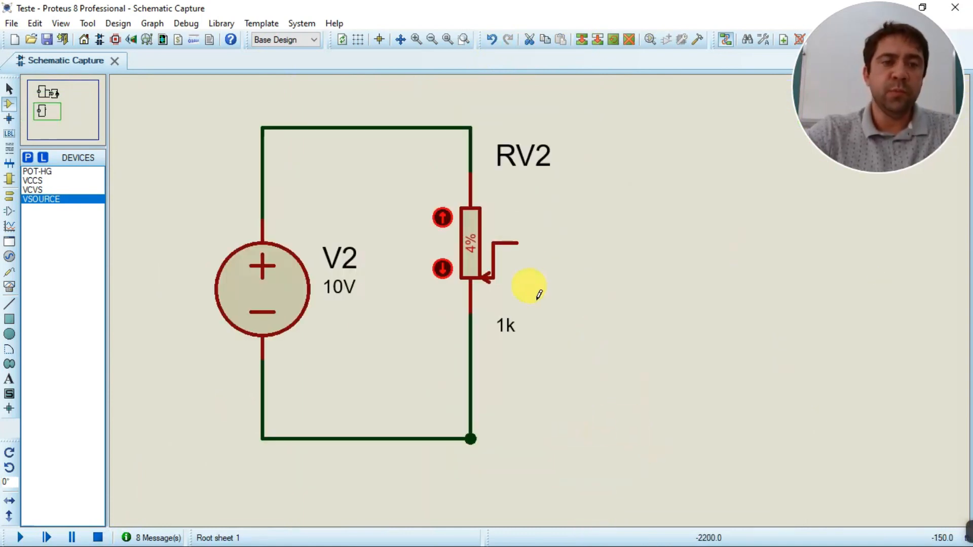
pyautogui.click(38, 190)
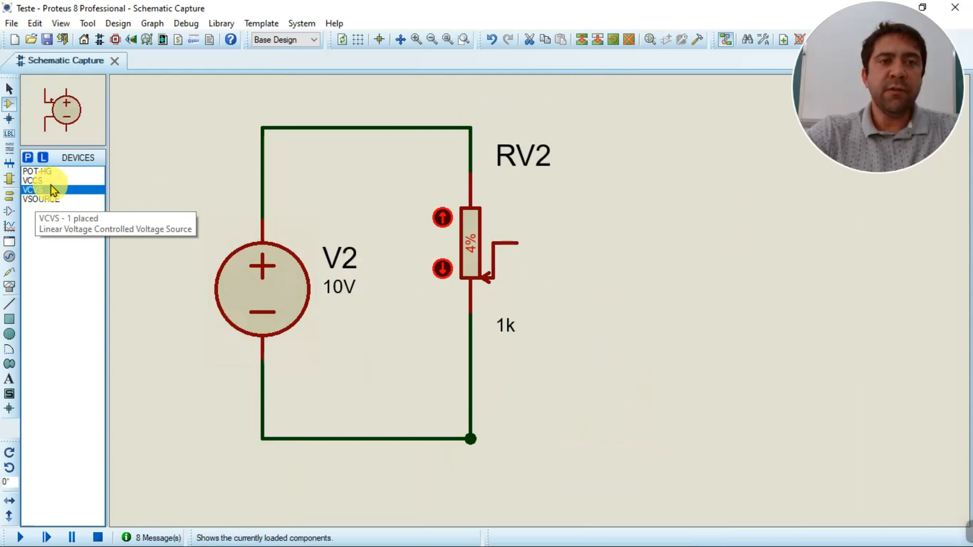
pyautogui.click(35, 180)
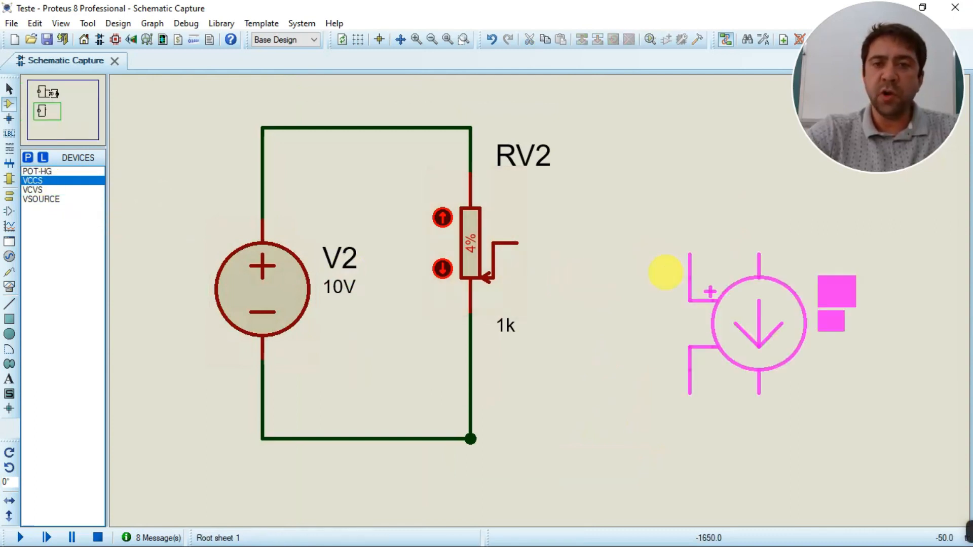
pyautogui.click(585, 270)
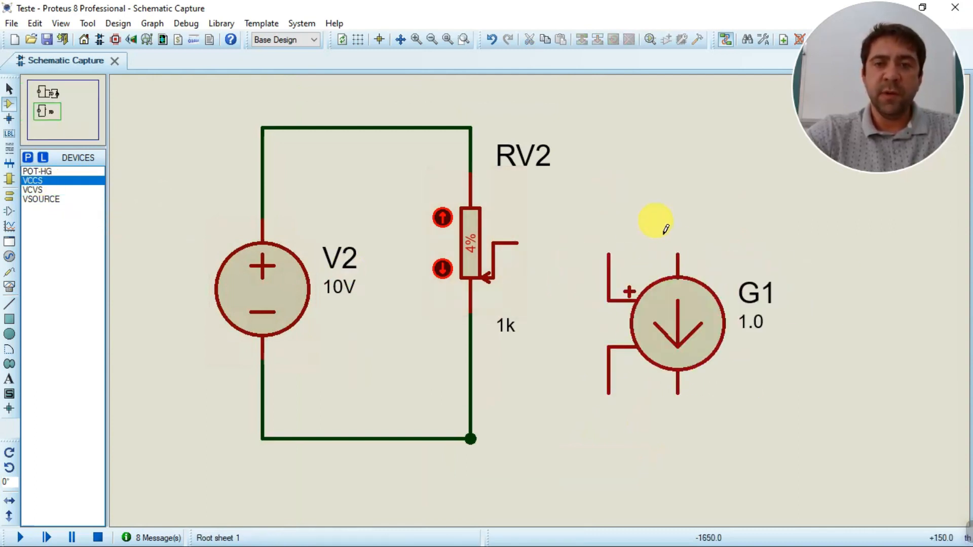
# Place a DC ammeter to the right of VCCS G1 and rotate it anti-clockwise
pyautogui.scroll(-1, 667, 223)
pyautogui.scroll(2, 591, 265)
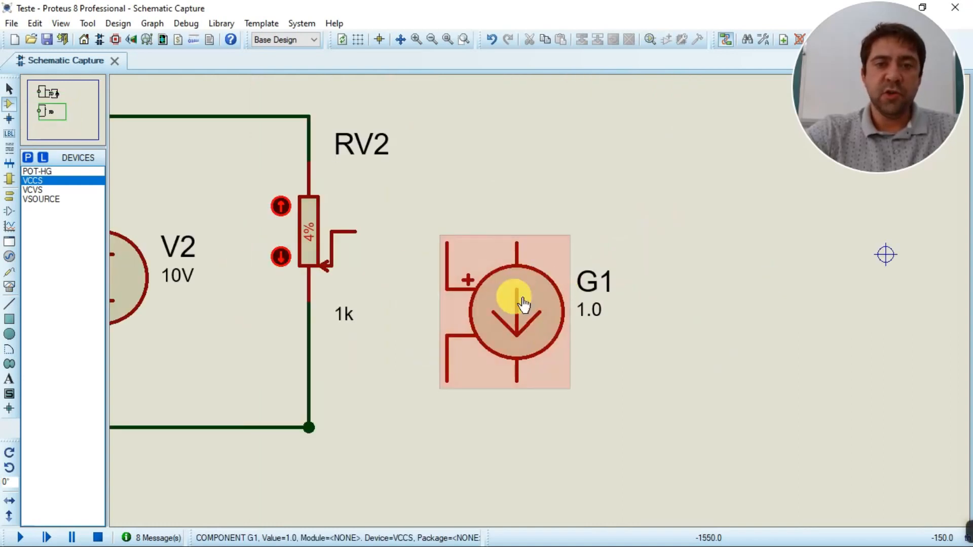
pyautogui.click(10, 286)
pyautogui.click(46, 254)
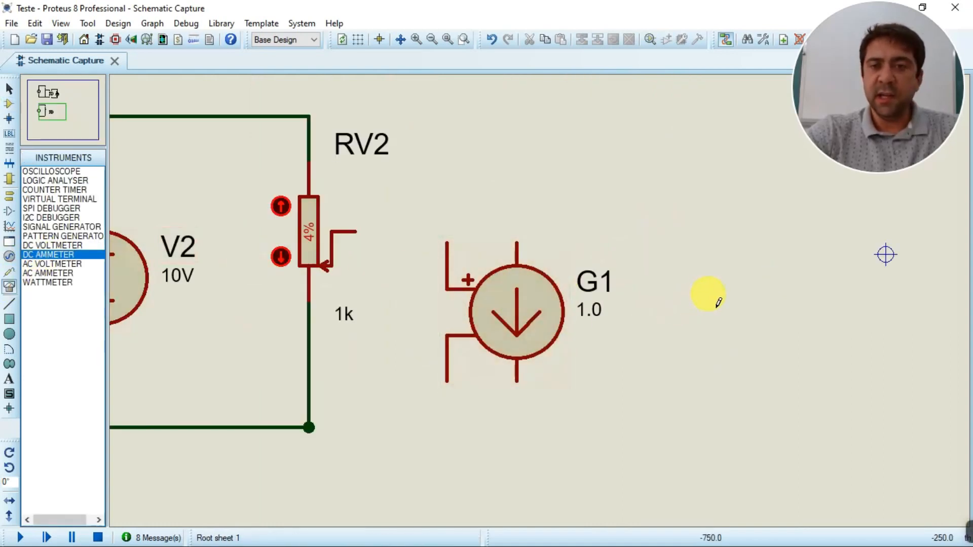
pyautogui.click(715, 306)
pyautogui.rightClick(719, 312)
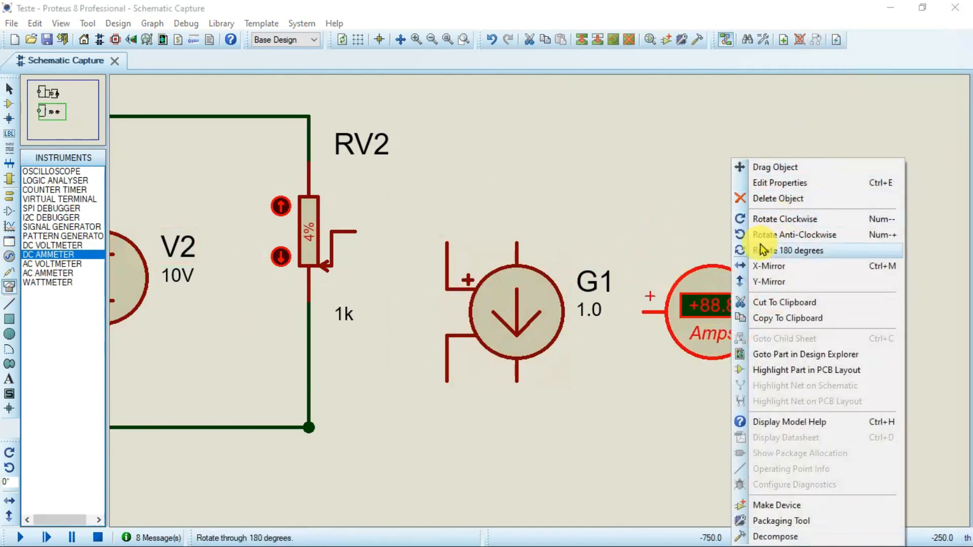
pyautogui.click(790, 235)
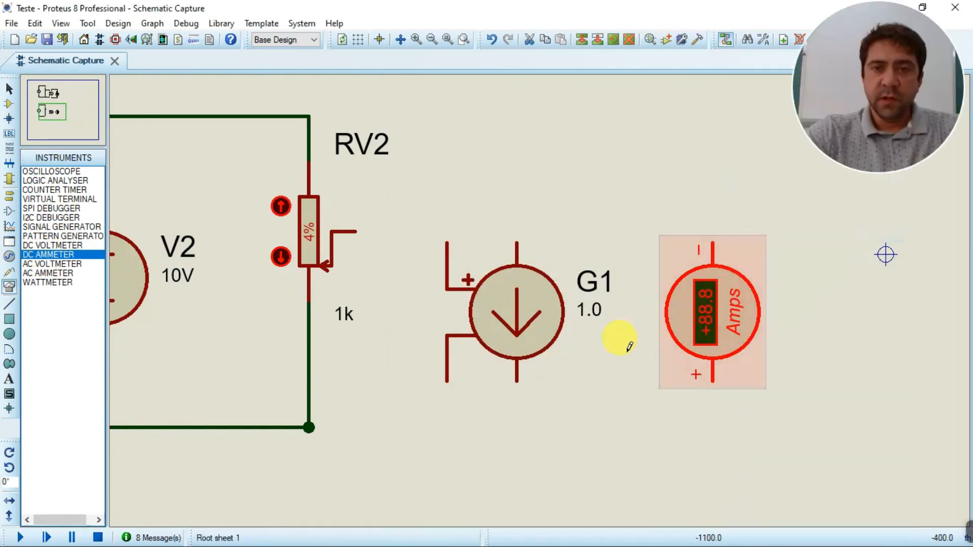
# Wire G1's lower output to the ammeter's positive terminal and its upper output to the negative terminal
pyautogui.click(513, 383)
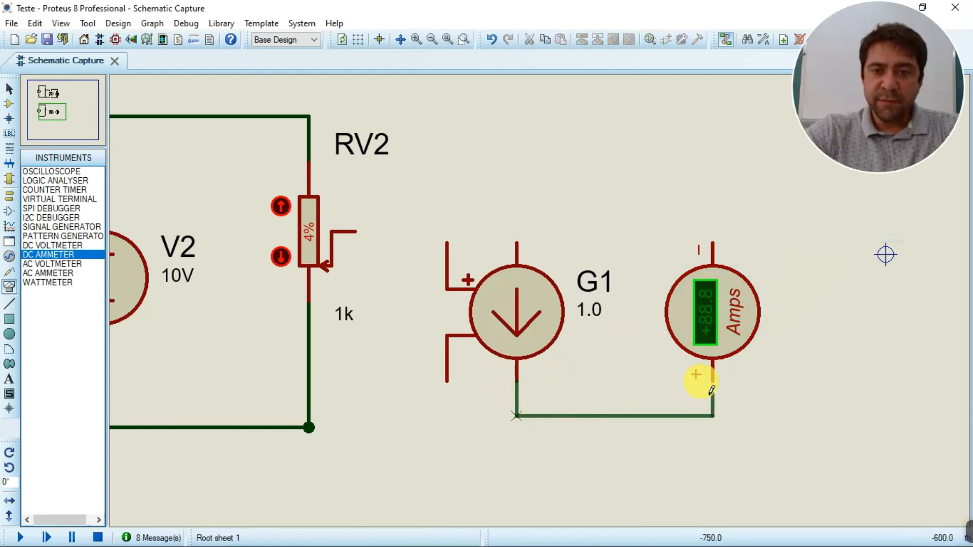
pyautogui.click(713, 378)
pyautogui.click(712, 245)
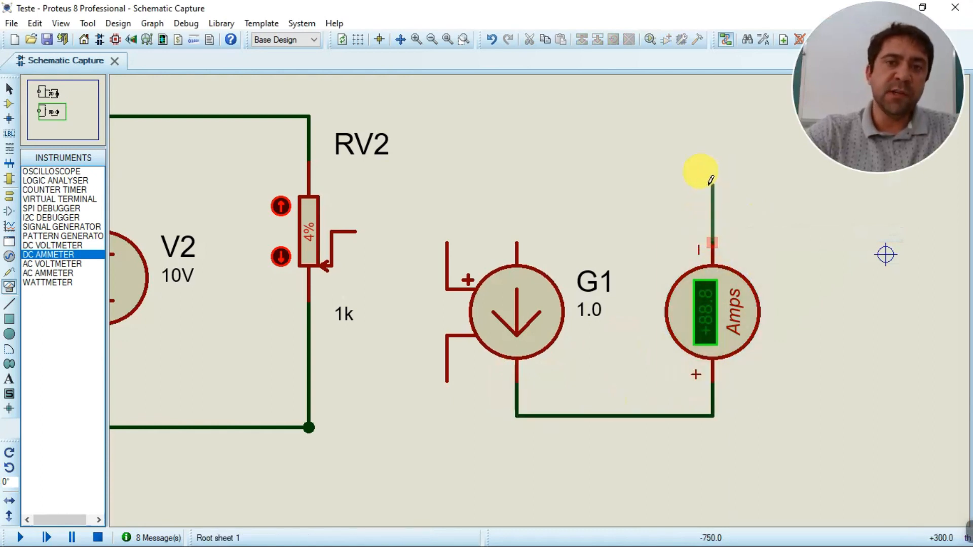
pyautogui.click(516, 239)
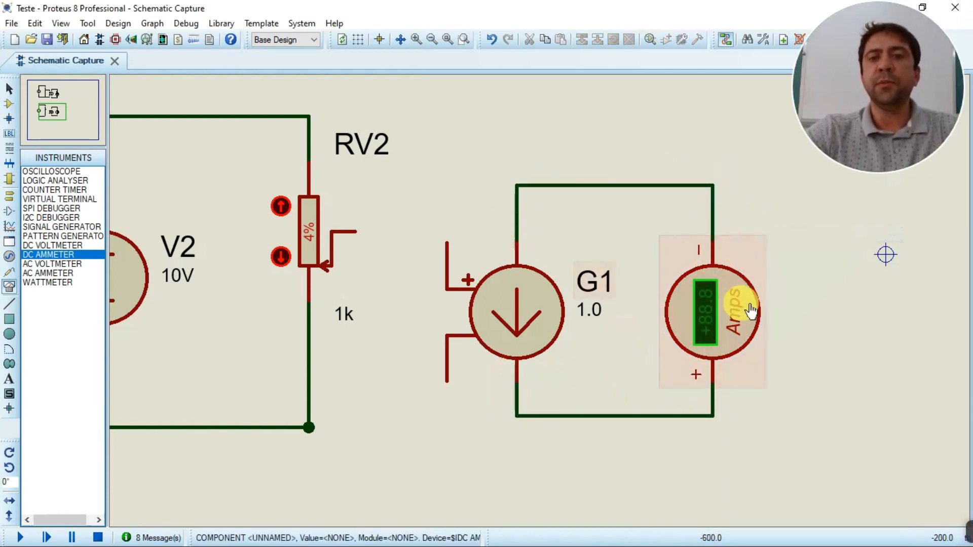
# Wire G1's negative control input to the junction below RV2 and its positive control input to RV2's wiper
pyautogui.scroll(-2, 709, 317)
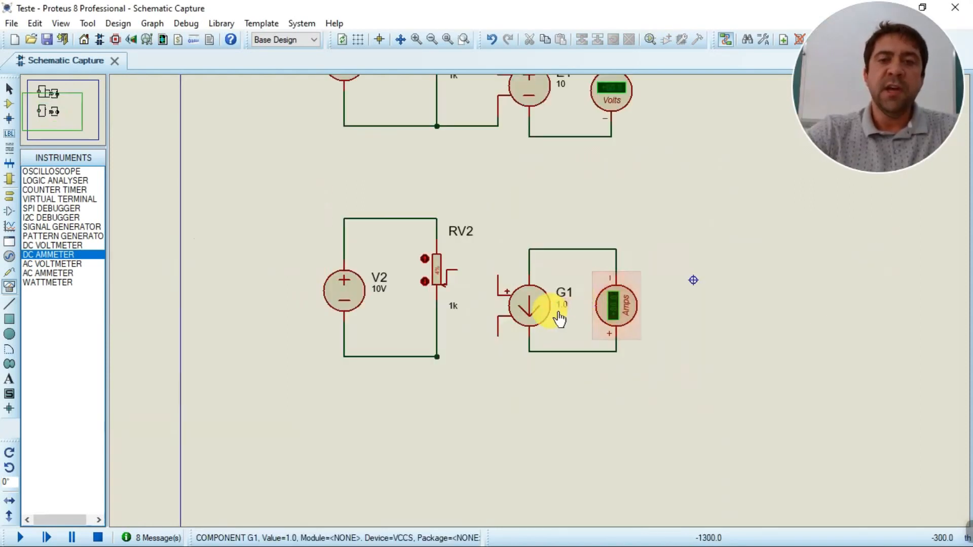
pyautogui.scroll(2, 640, 279)
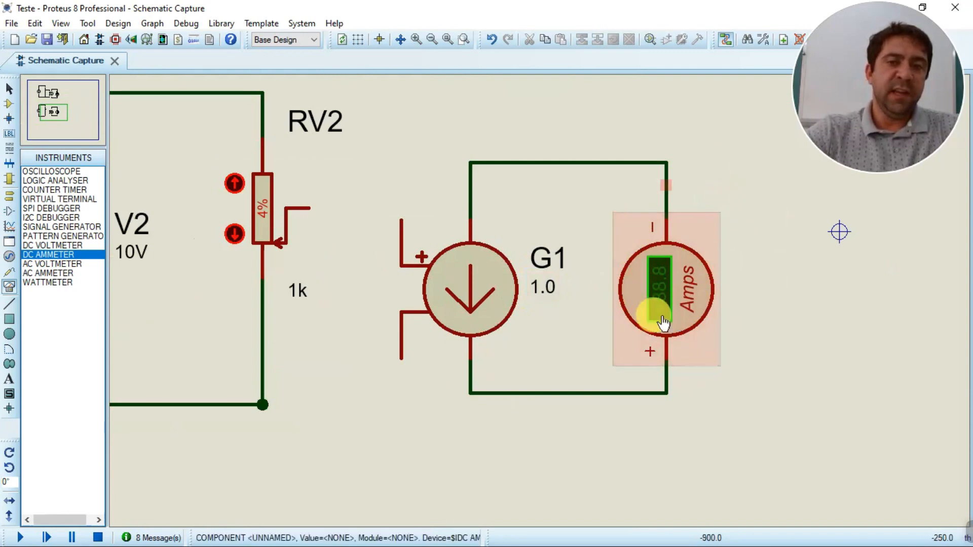
pyautogui.scroll(-2, 591, 298)
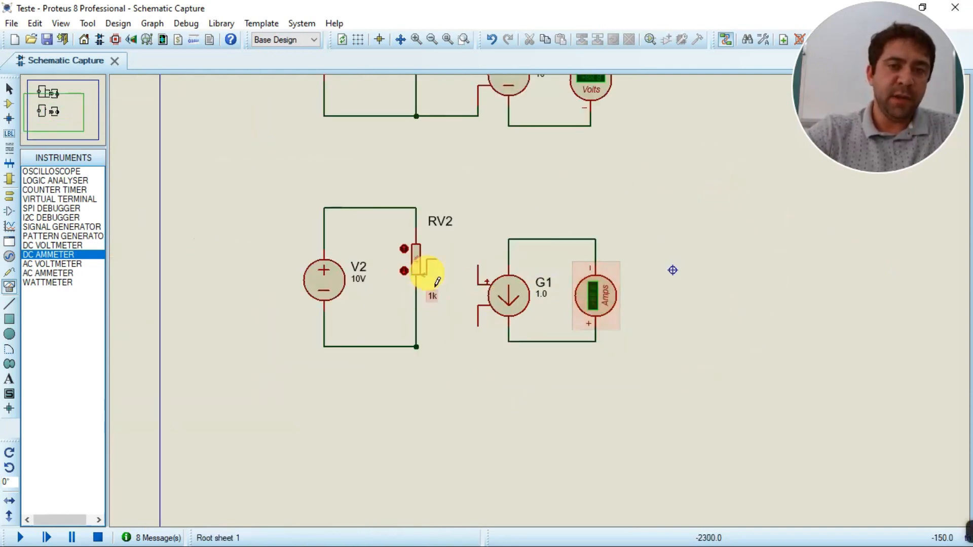
pyautogui.scroll(2, 633, 390)
pyautogui.click(629, 391)
pyautogui.click(493, 438)
pyautogui.click(628, 251)
pyautogui.click(532, 244)
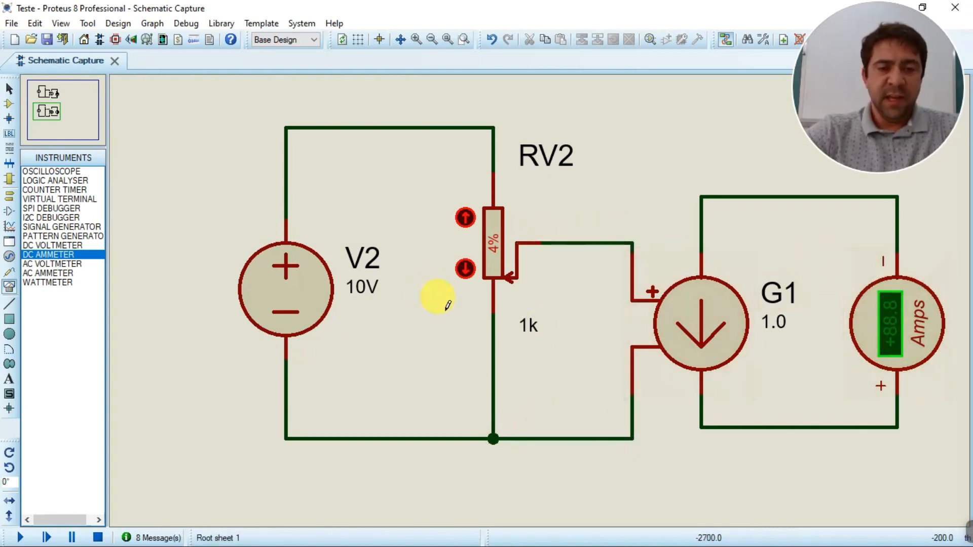
# Check the properties of source V2 in the copied circuit without changing them
pyautogui.scroll(-3, 543, 304)
pyautogui.scroll(2, 583, 305)
pyautogui.scroll(1, 503, 305)
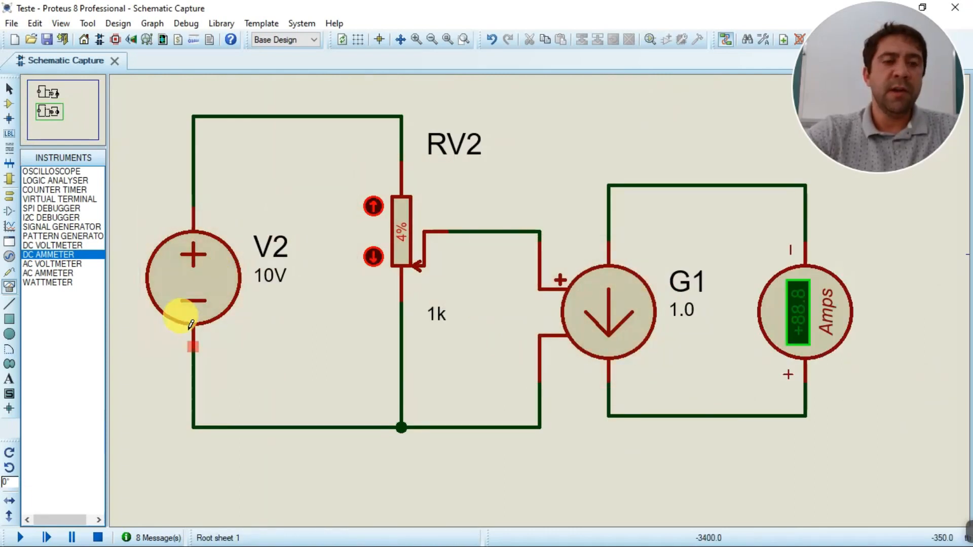
pyautogui.doubleClick(183, 283)
pyautogui.click(628, 174)
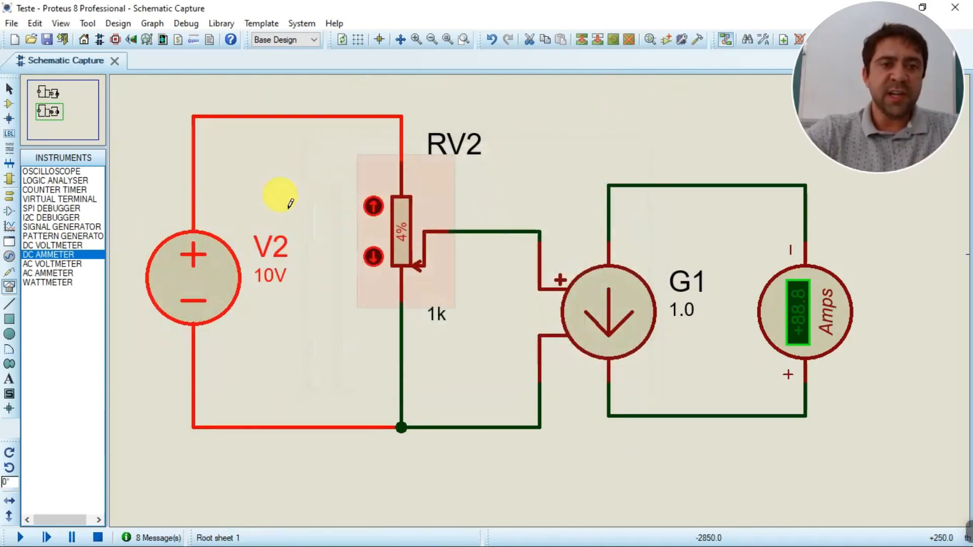
# Lower RV2's wiper to 0% and start the simulation of the VCCS circuit
pyautogui.click(373, 256)
pyautogui.click(374, 256)
pyautogui.click(21, 538)
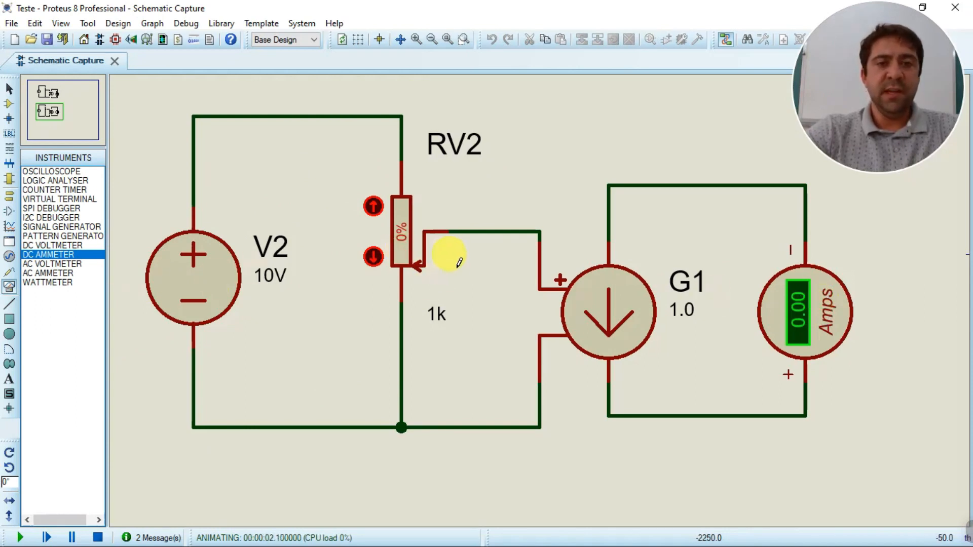
# Raise RV2's wiper to 11% while the VCCS circuit is running
pyautogui.click(370, 205)
pyautogui.click(370, 205)
pyautogui.click(370, 205)
pyautogui.click(370, 205)
pyautogui.click(370, 205)
pyautogui.click(370, 205)
pyautogui.click(370, 205)
pyautogui.click(370, 205)
pyautogui.click(370, 205)
pyautogui.click(370, 205)
pyautogui.click(370, 204)
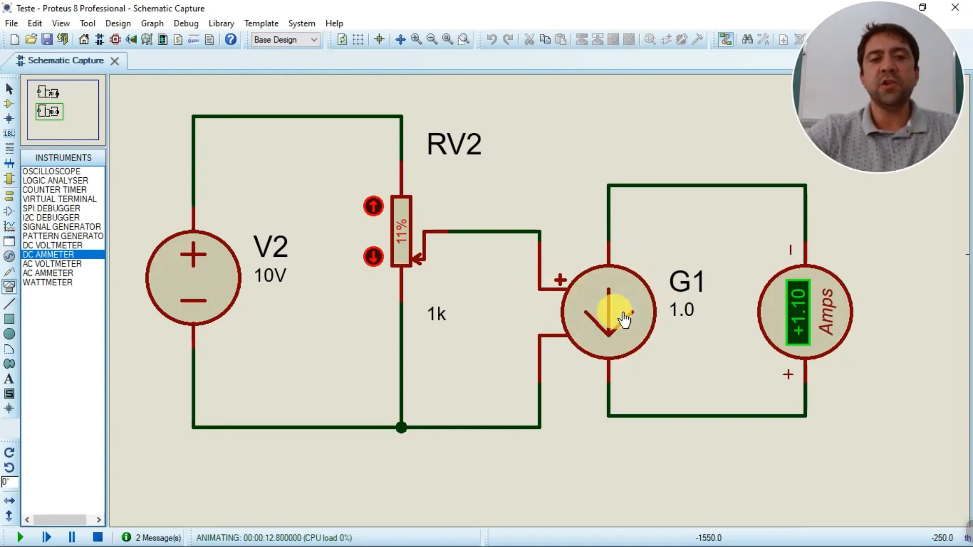
# Raise RV2's wiper to 100% in the running simulation
pyautogui.click(375, 205)
pyautogui.click(374, 205)
pyautogui.click(374, 205)
pyautogui.click(375, 205)
pyautogui.click(375, 205)
pyautogui.click(375, 205)
pyautogui.click(375, 205)
pyautogui.click(374, 206)
pyautogui.click(375, 205)
pyautogui.click(375, 206)
pyautogui.click(374, 205)
pyautogui.click(374, 206)
pyautogui.click(375, 206)
pyautogui.click(375, 206)
pyautogui.click(374, 206)
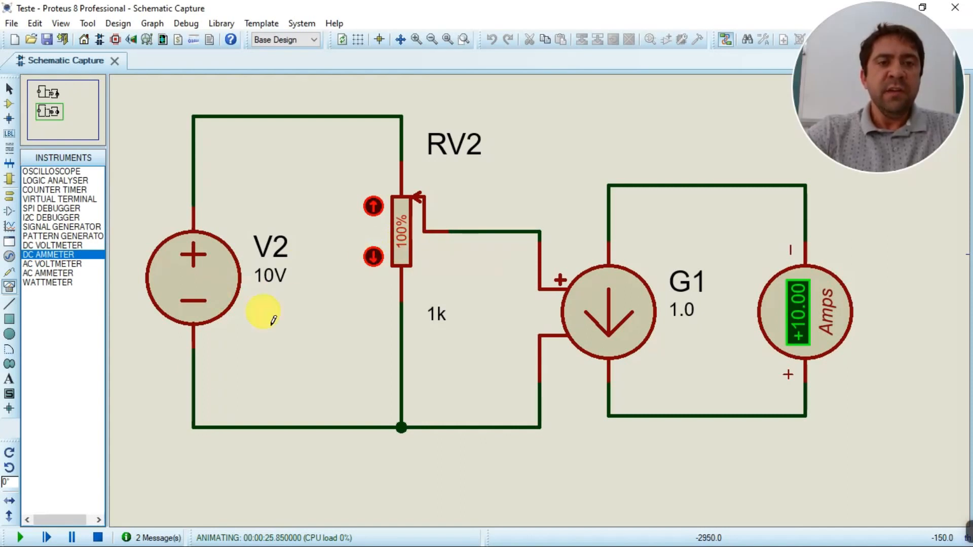
# Stop the simulation and set G1's transconductance to 0.1
pyautogui.click(100, 537)
pyautogui.click(654, 320)
pyautogui.rightClick(628, 319)
pyautogui.doubleClick(617, 315)
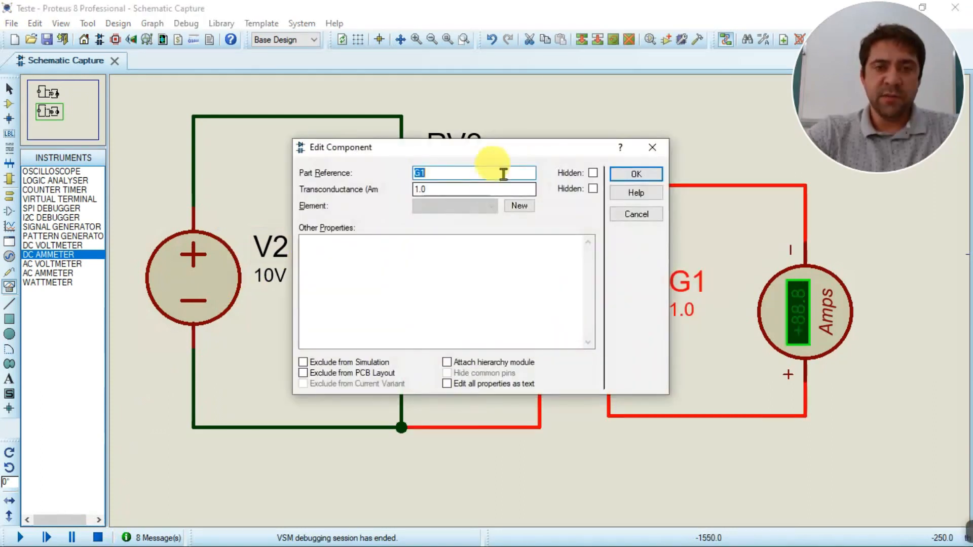
pyautogui.press('Tab')
pyautogui.write('0.')
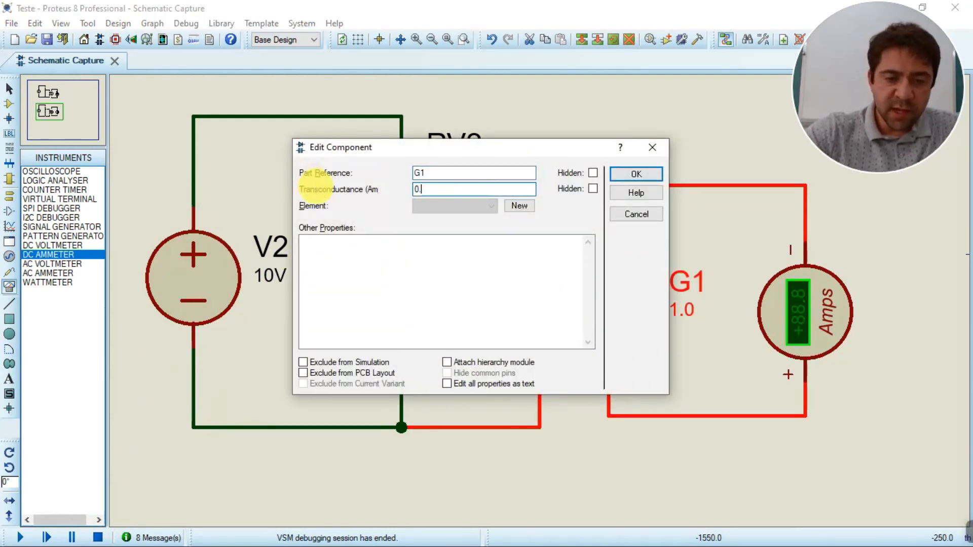
pyautogui.write('1')
pyautogui.click(650, 176)
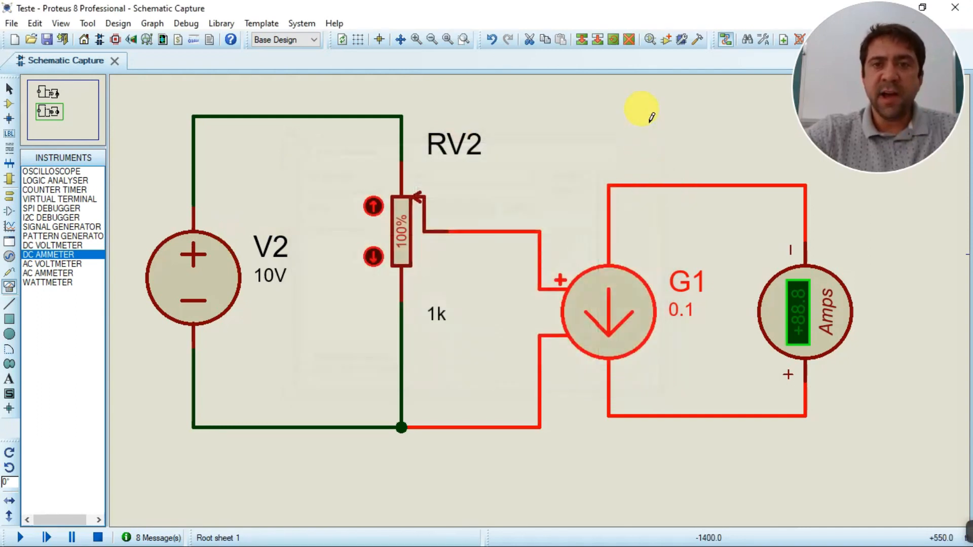
pyautogui.click(652, 117)
# Run the simulation again and lower RV2's wiper to 1%
pyautogui.click(20, 538)
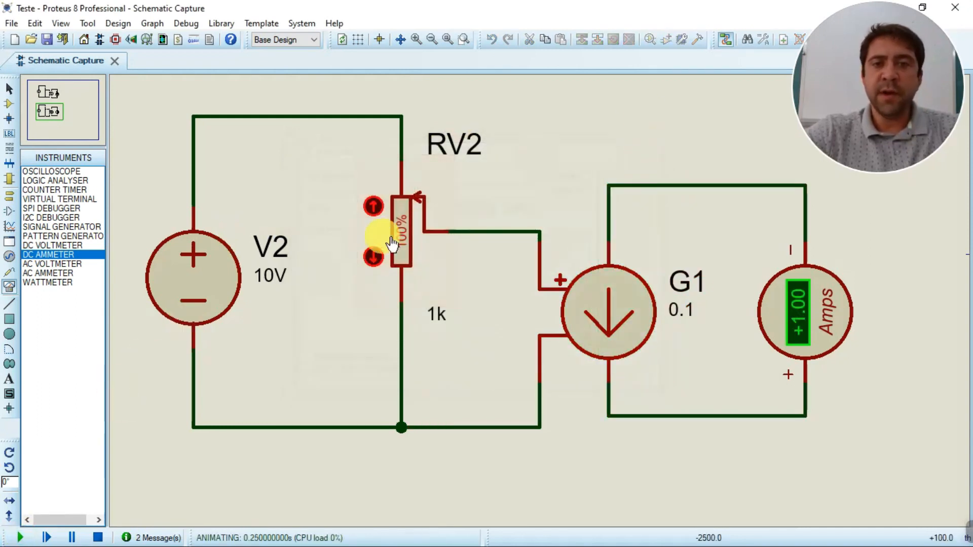
pyautogui.click(373, 257)
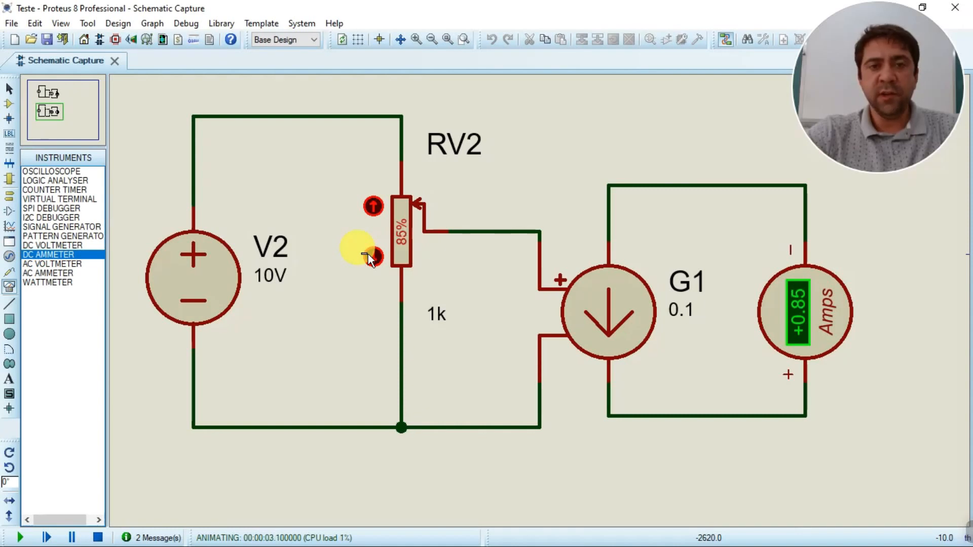
pyautogui.click(373, 257)
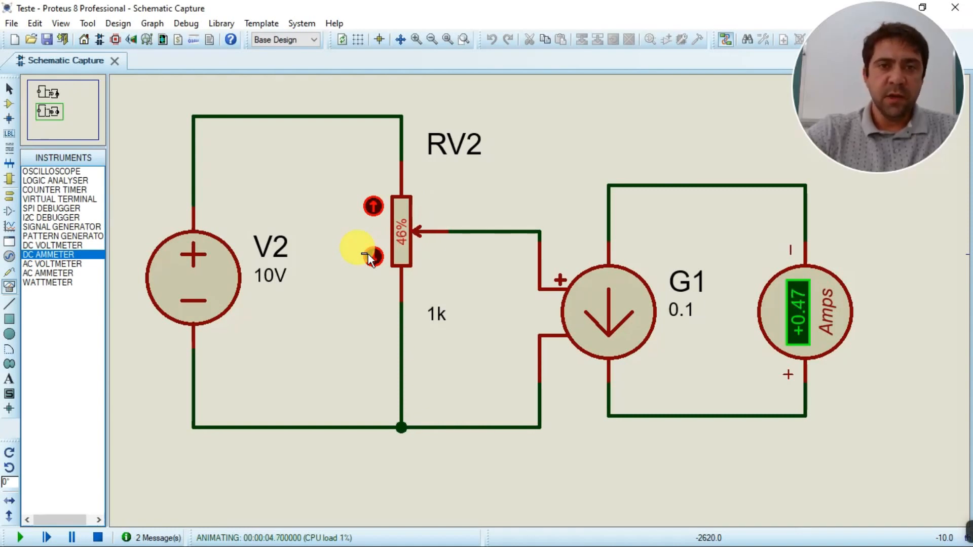
pyautogui.click(373, 257)
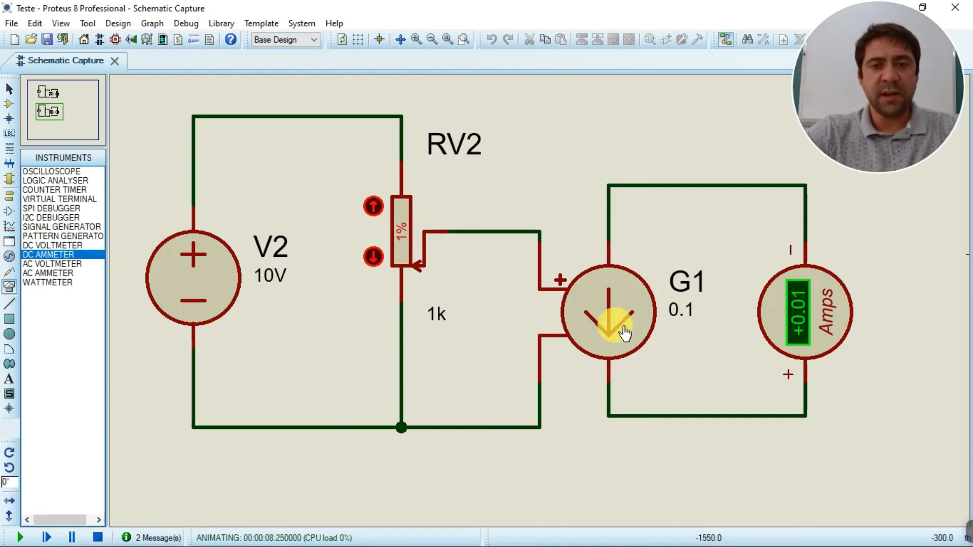
# Examine both running circuits, comparing the VCCS G1 and its ammeter with the VCVS E1 and its voltmeter
pyautogui.scroll(-3, 554, 306)
pyautogui.scroll(2, 535, 307)
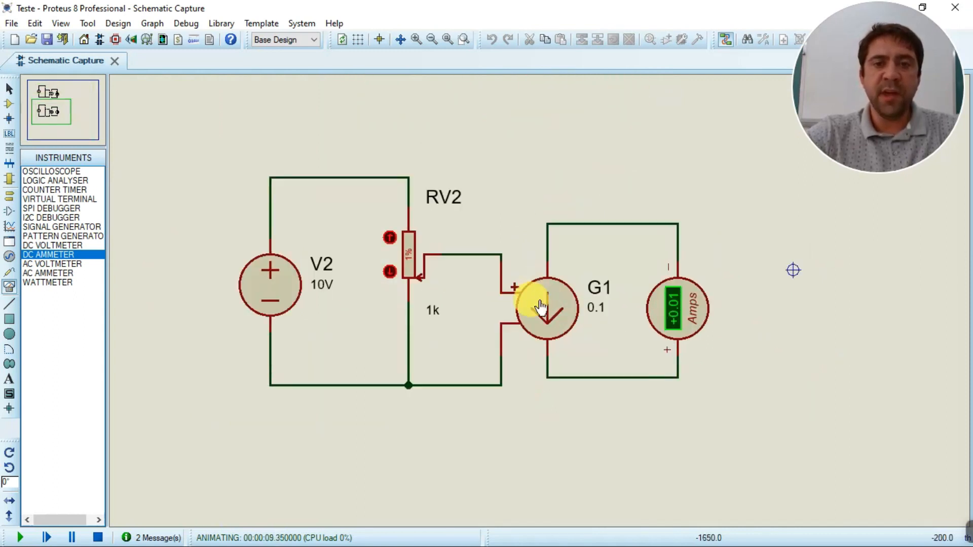
pyautogui.scroll(1, 540, 307)
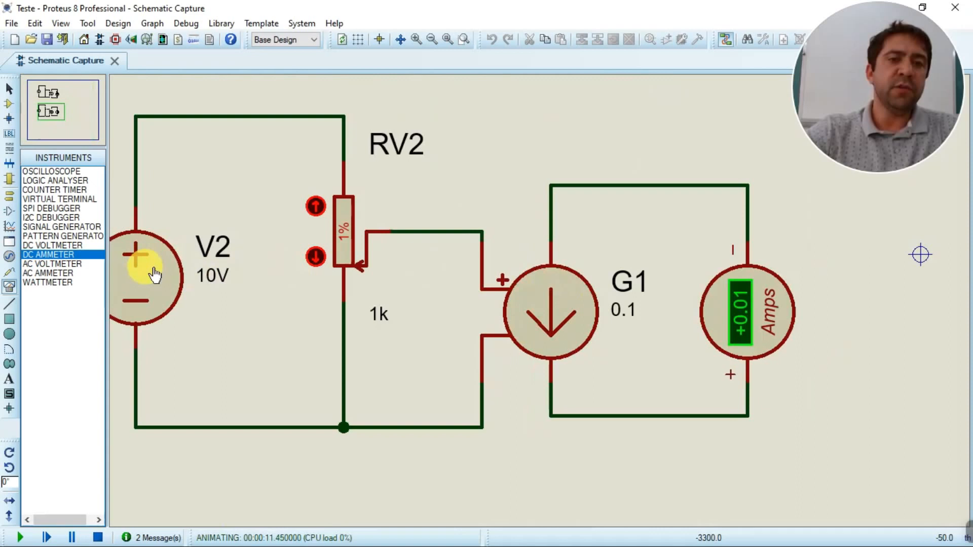
pyautogui.scroll(-2, 154, 275)
pyautogui.scroll(1, 541, 295)
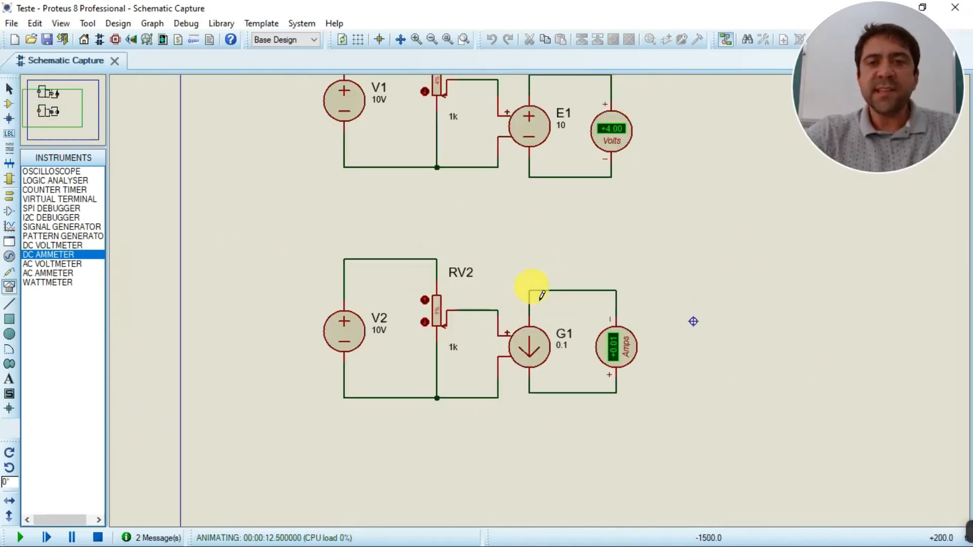
pyautogui.scroll(-2, 506, 217)
pyautogui.scroll(3, 529, 284)
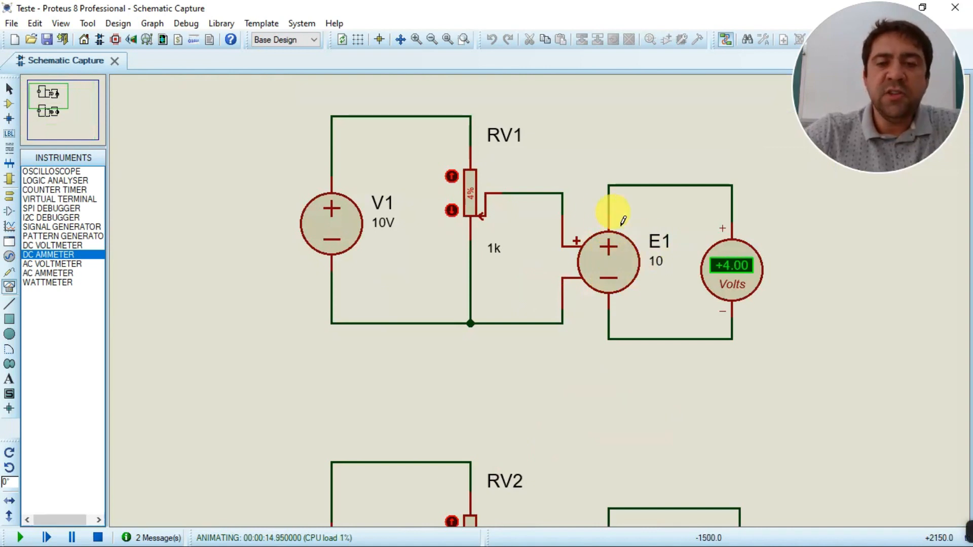
pyautogui.scroll(-2, 616, 261)
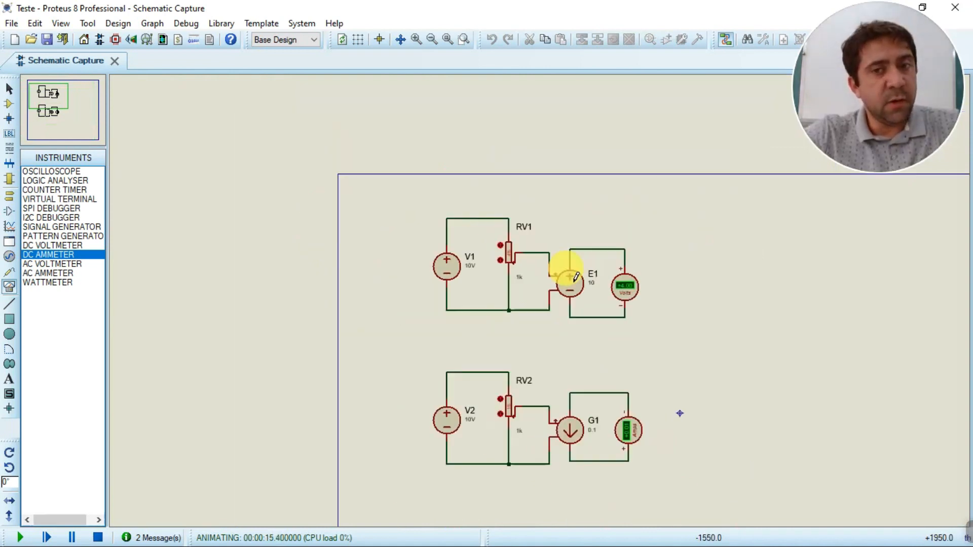
pyautogui.scroll(1, 567, 449)
pyautogui.scroll(3, 513, 239)
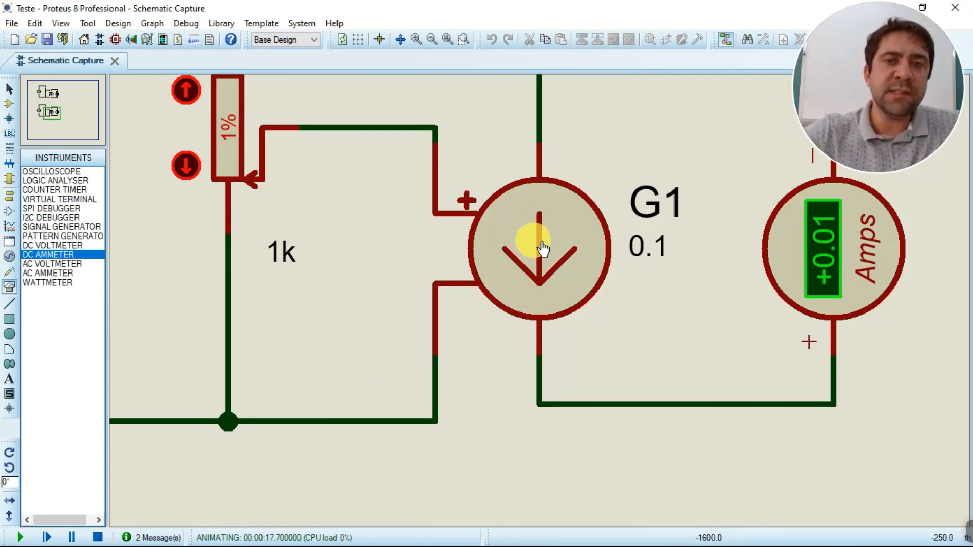
pyautogui.scroll(-3, 543, 249)
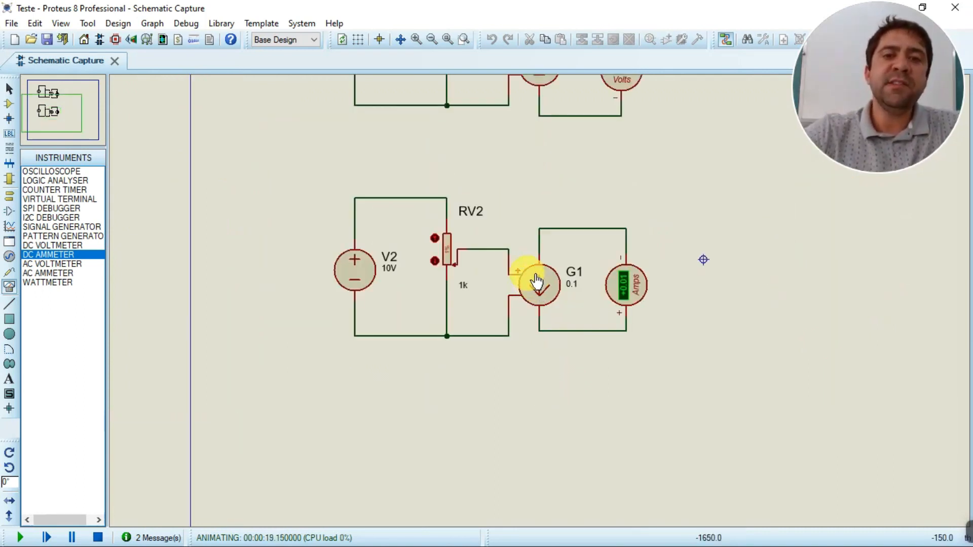
pyautogui.scroll(-2, 537, 280)
pyautogui.scroll(3, 532, 282)
pyautogui.scroll(-3, 495, 355)
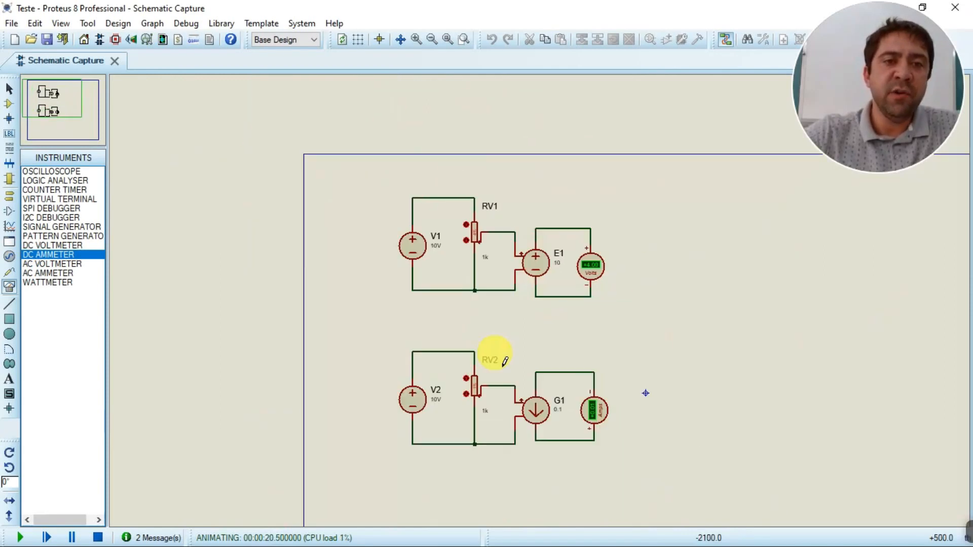
pyautogui.scroll(3, 541, 297)
pyautogui.scroll(2, 541, 297)
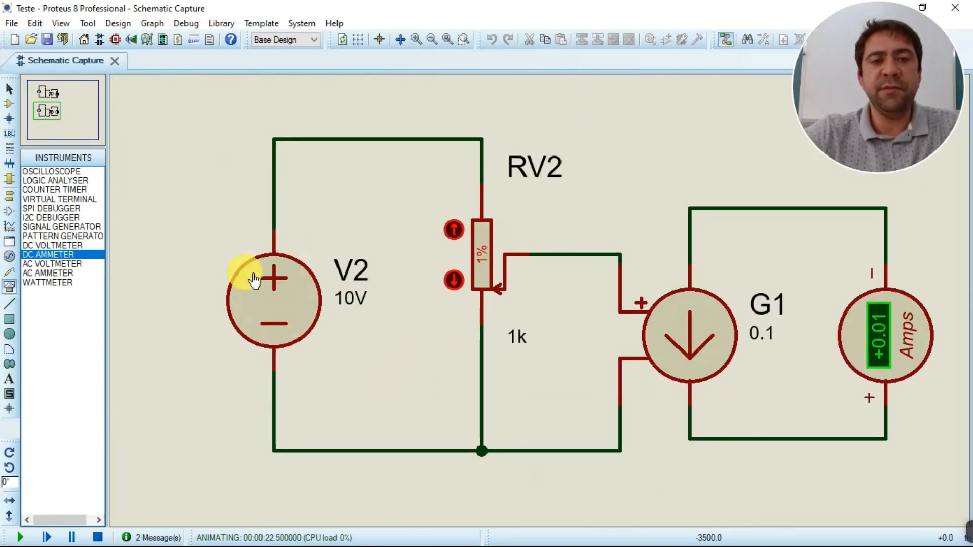
pyautogui.scroll(-2, 679, 301)
pyautogui.scroll(1, 596, 319)
pyautogui.scroll(-2, 534, 304)
pyautogui.scroll(2, 543, 156)
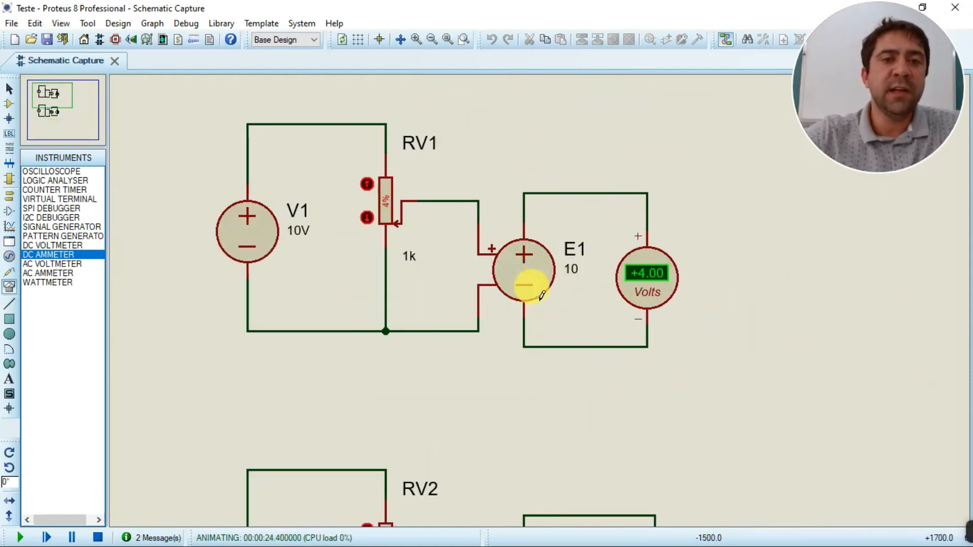